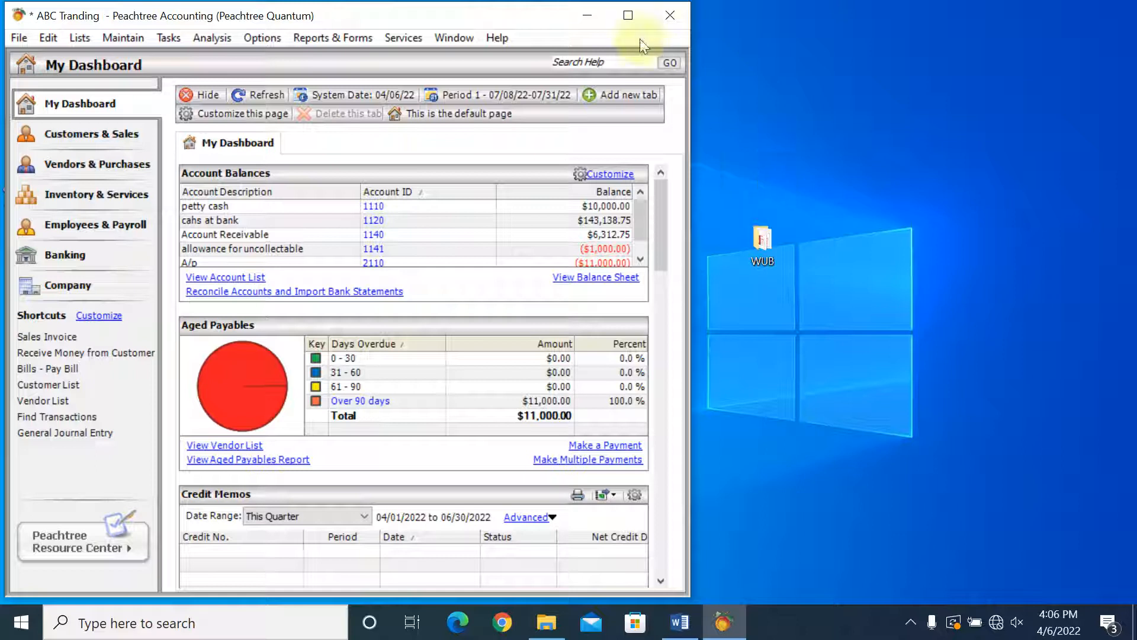
Step: Open the purchase order entry form and look through the list of available vendors
{"action": "left_click", "coordinate": [172, 38]}
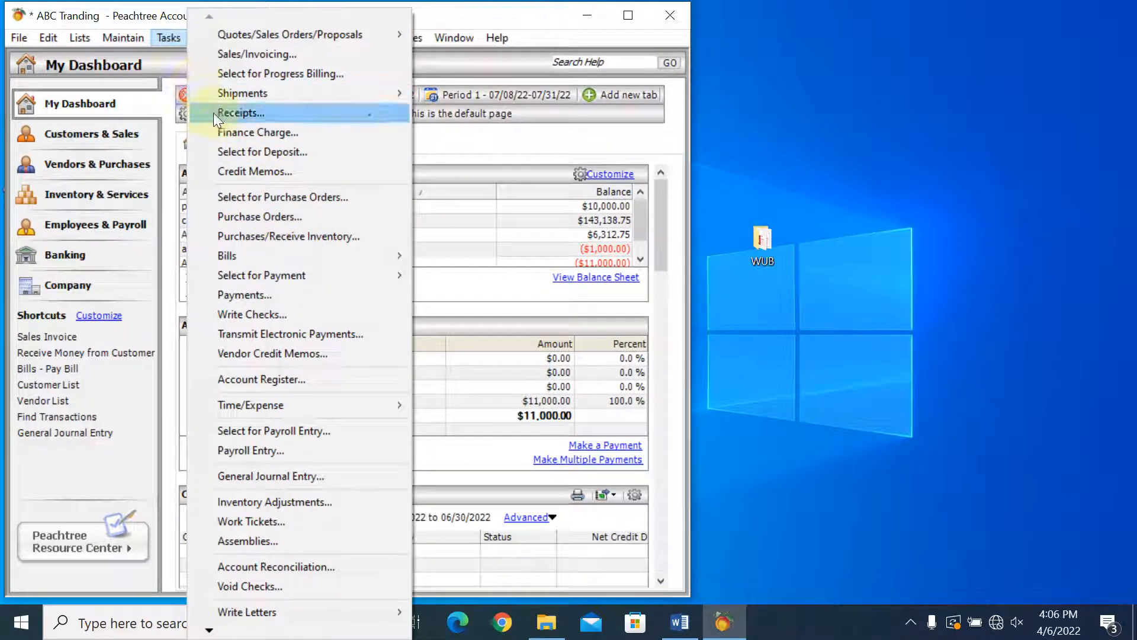
{"action": "left_click", "coordinate": [261, 218]}
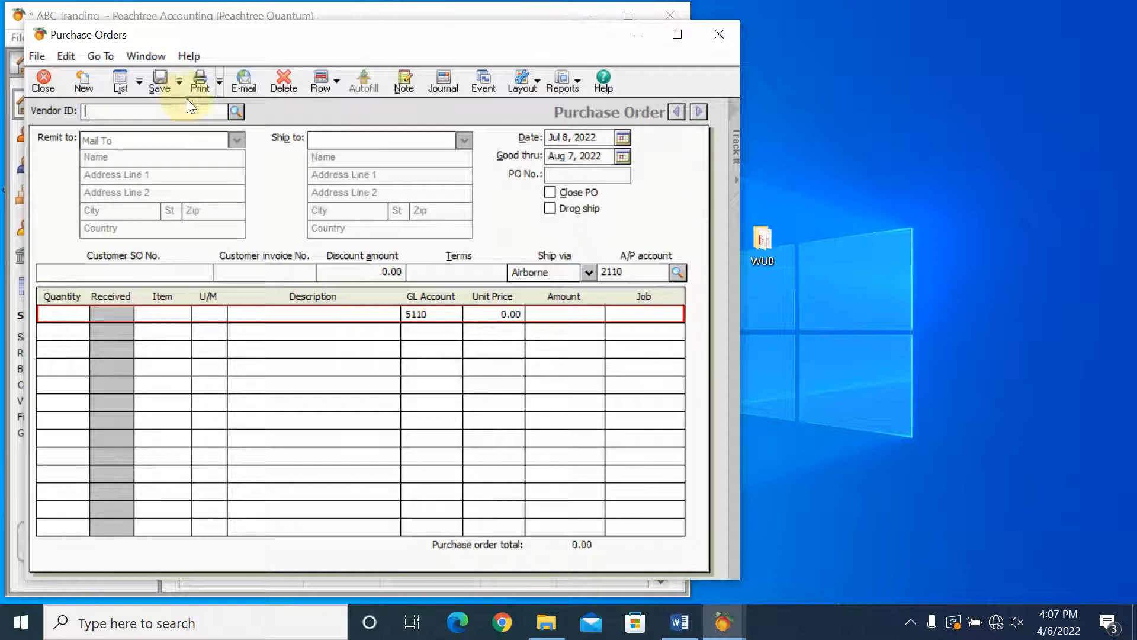
{"action": "left_click", "coordinate": [237, 113]}
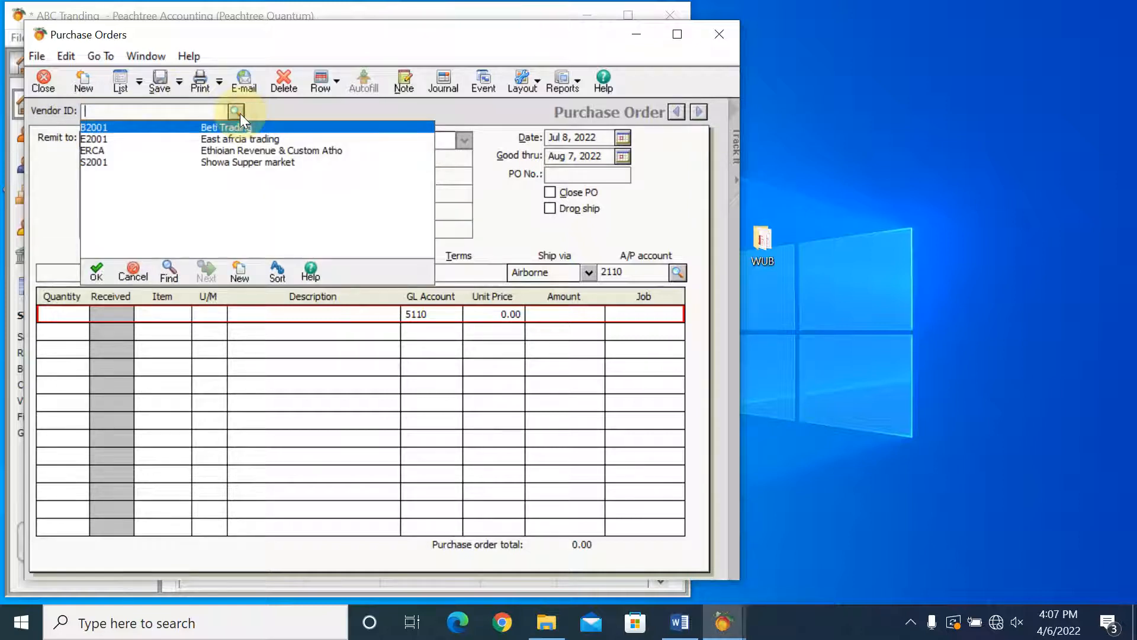
{"action": "left_click", "coordinate": [240, 112]}
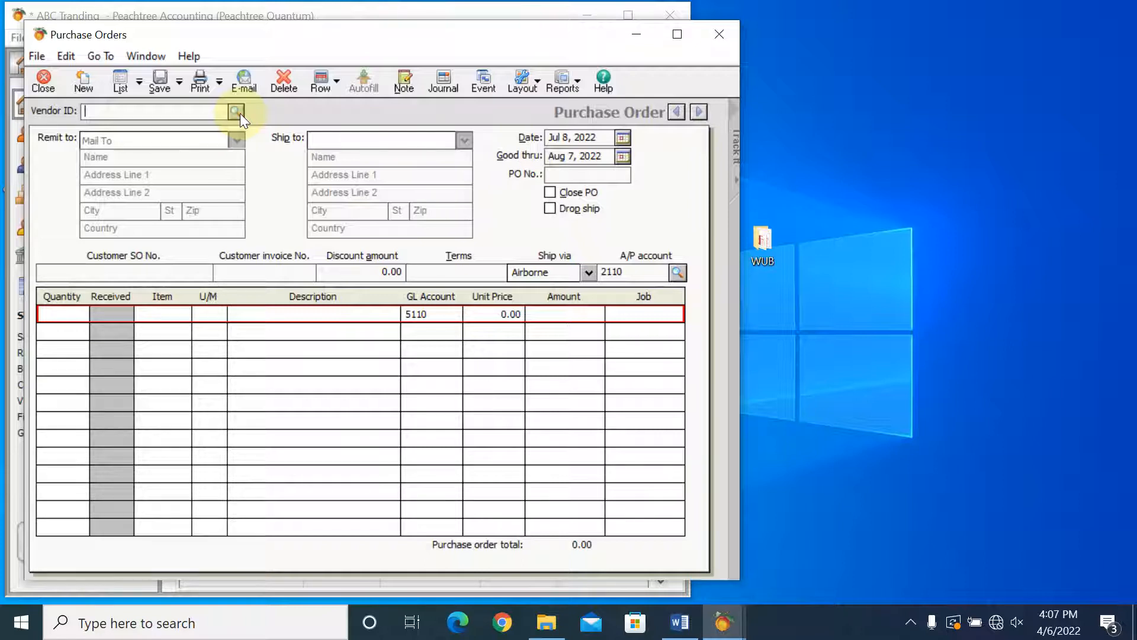
{"action": "left_click", "coordinate": [240, 112]}
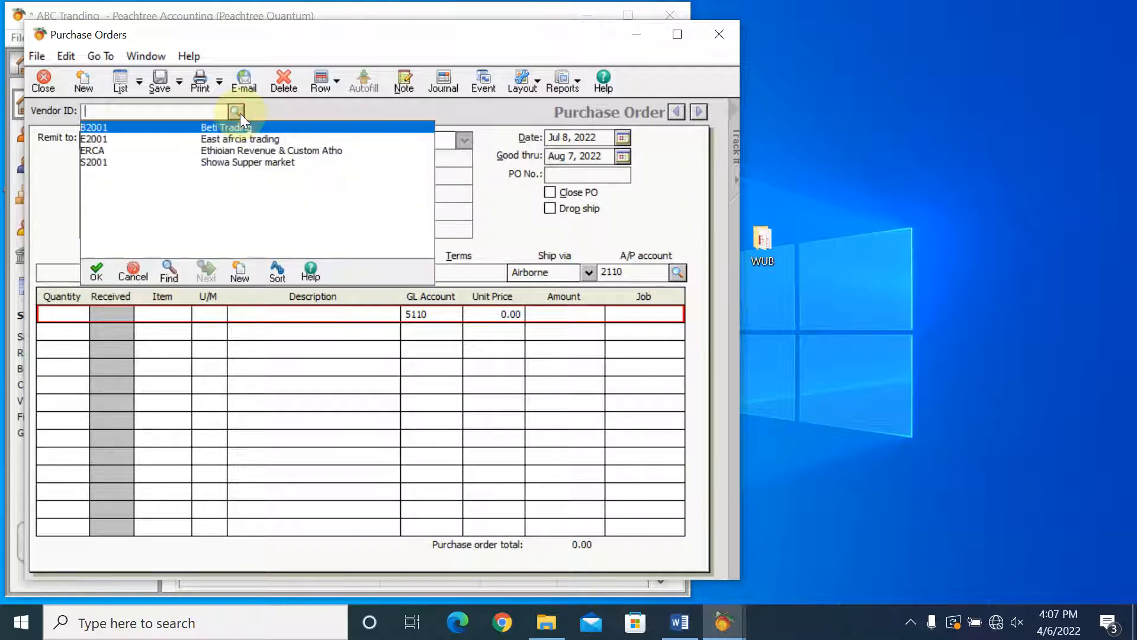
{"action": "left_click", "coordinate": [240, 113]}
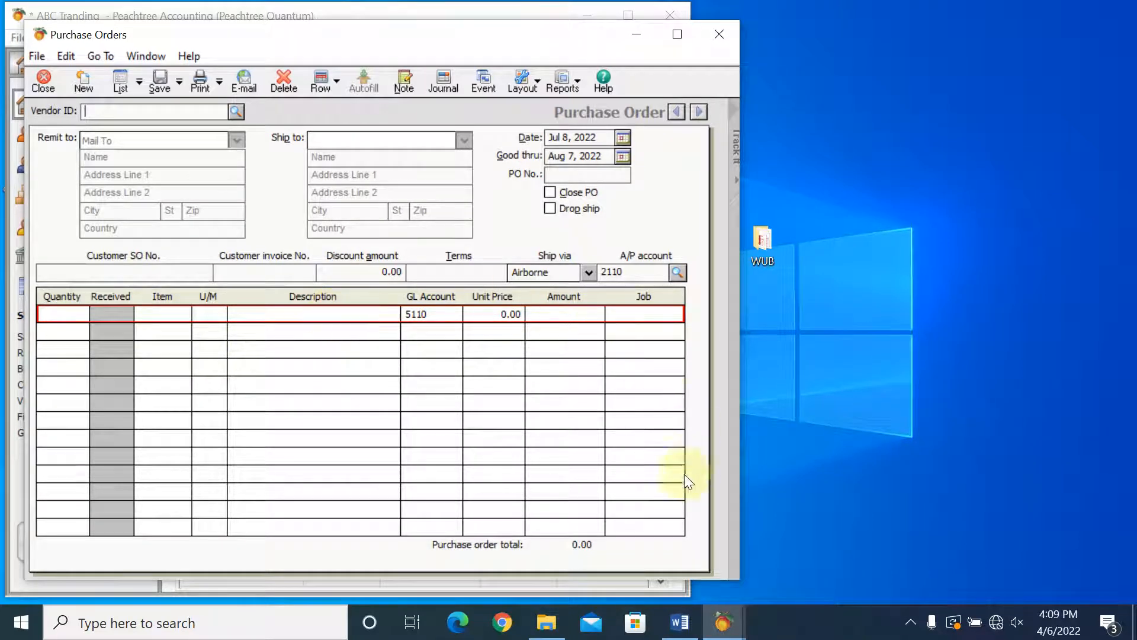
Step: Switch to the Word project document and review the purchase order table's dates, references, items, quantities and supplier names
{"action": "left_click", "coordinate": [681, 623]}
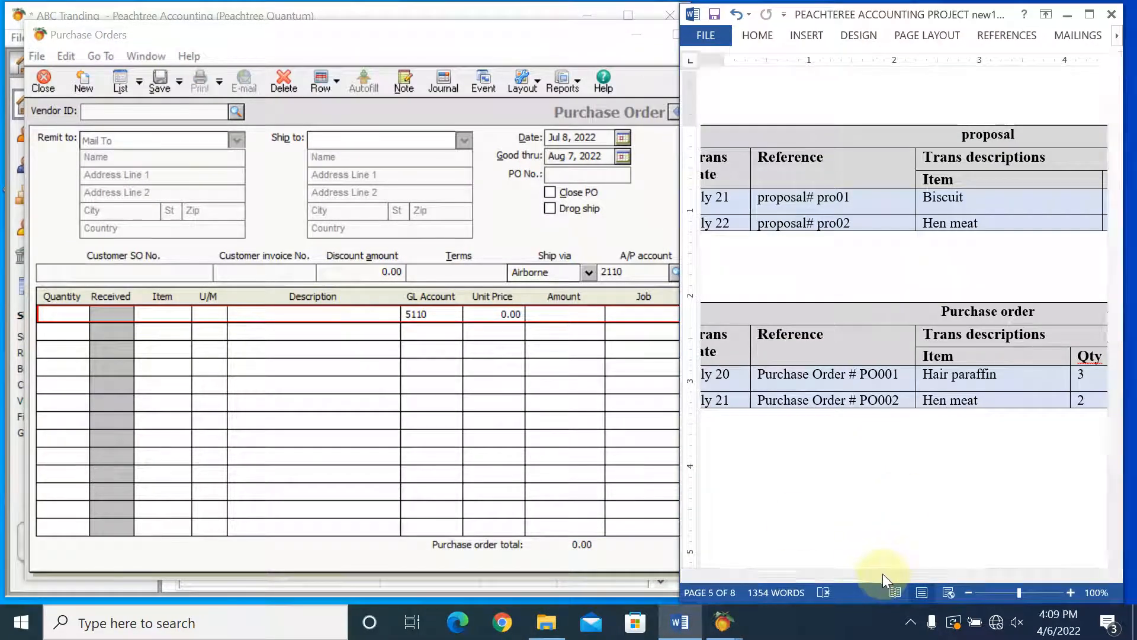
{"action": "mouse_move", "coordinate": [925, 571]}
{"action": "left_mouse_down"}
{"action": "mouse_move", "coordinate": [884, 575]}
{"action": "mouse_move", "coordinate": [917, 571]}
{"action": "mouse_move", "coordinate": [876, 564]}
{"action": "mouse_move", "coordinate": [944, 571]}
{"action": "mouse_move", "coordinate": [872, 571]}
{"action": "mouse_move", "coordinate": [963, 570]}
{"action": "mouse_move", "coordinate": [945, 566]}
{"action": "left_mouse_up"}
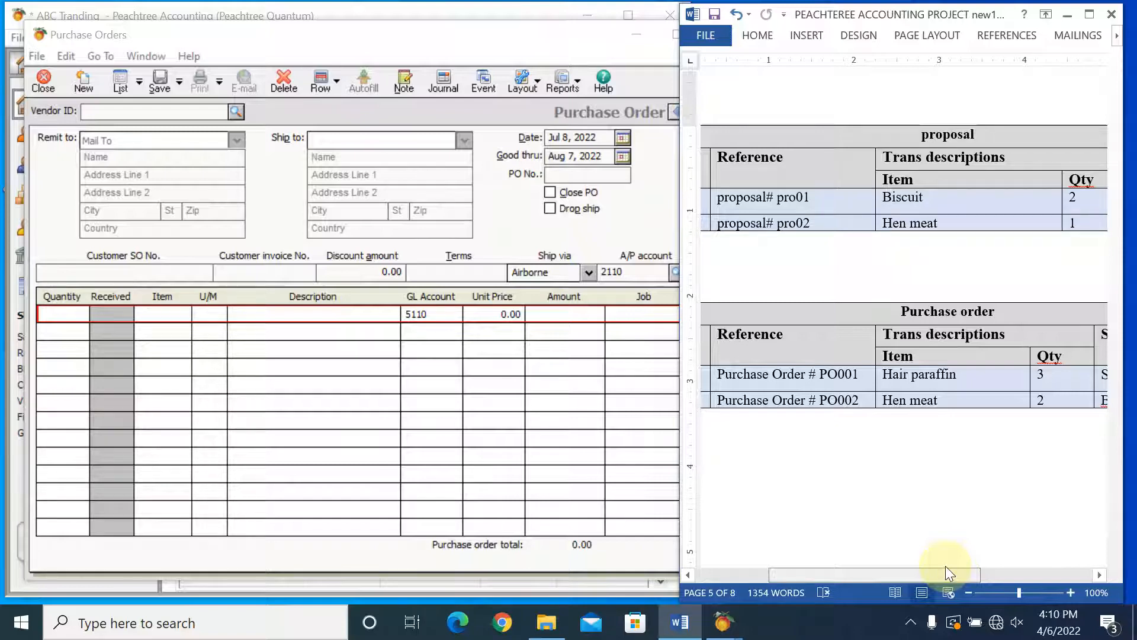
{"action": "left_click_drag", "start_coordinate": [946, 567], "coordinate": [1063, 562]}
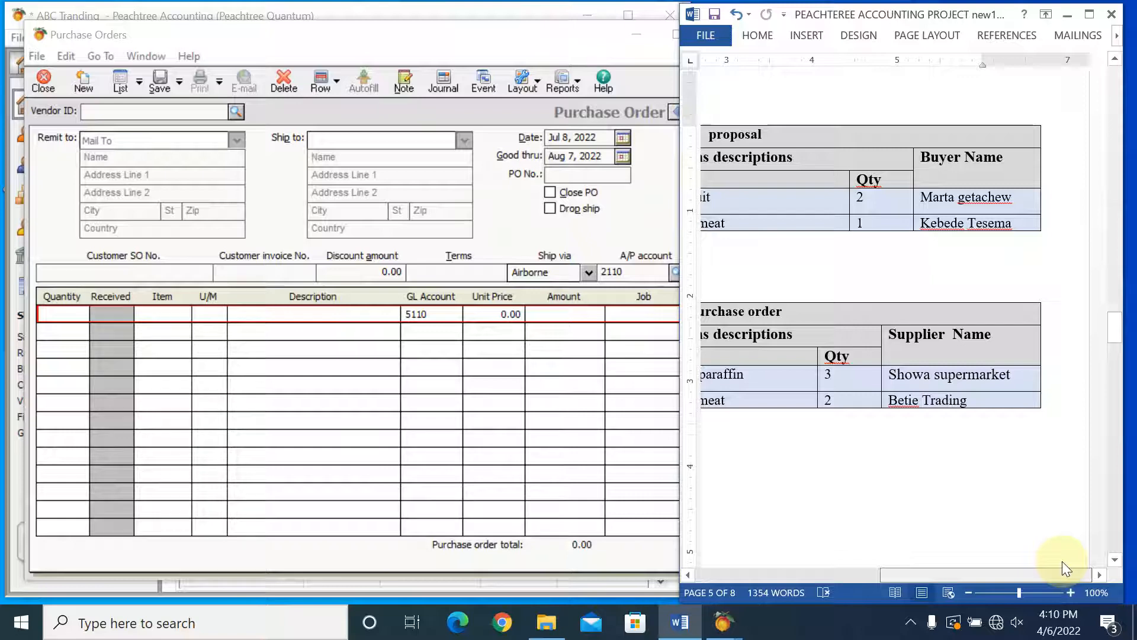
{"action": "left_click_drag", "start_coordinate": [1061, 560], "coordinate": [837, 543]}
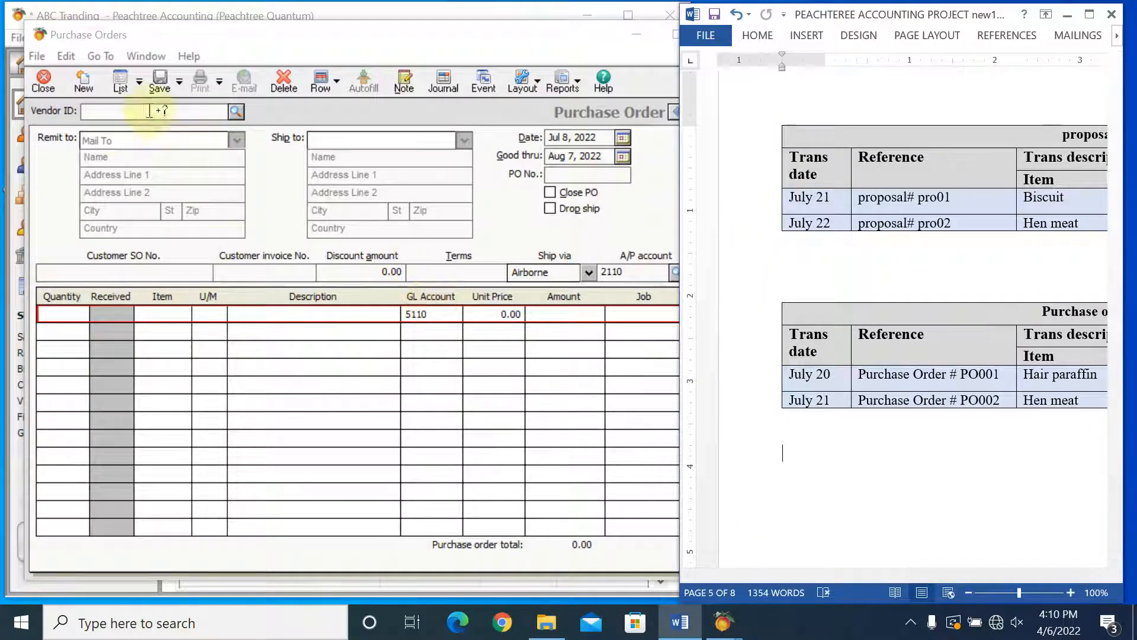
Step: In the Peachtree purchase order, choose Showa Supper market as vendor and set the date to Jul 20, 2022
{"action": "left_click", "coordinate": [236, 112]}
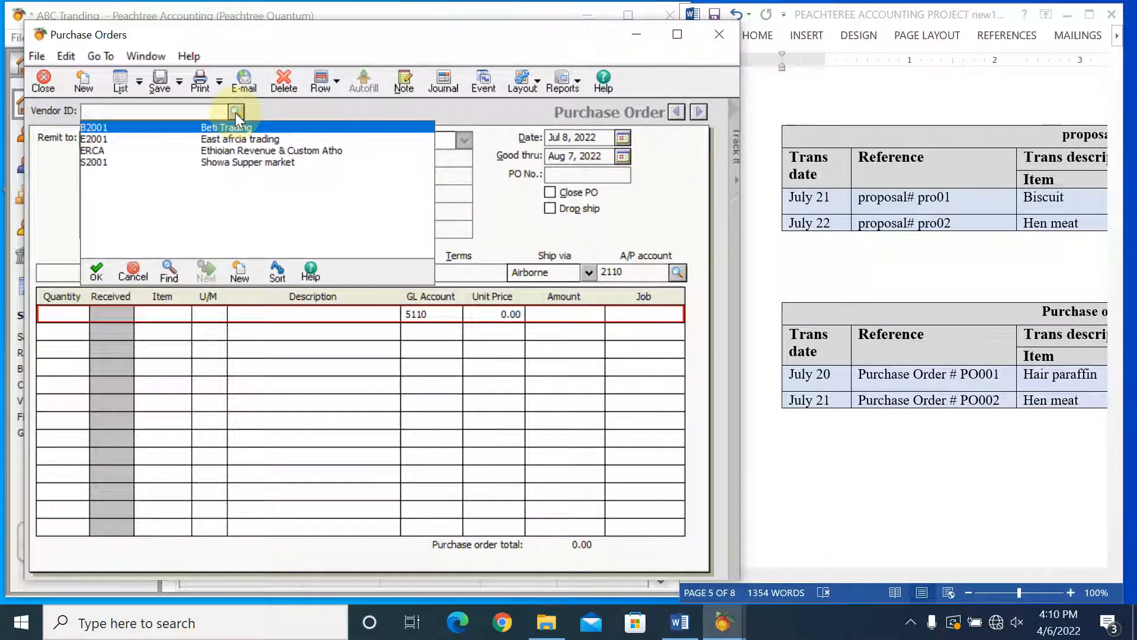
{"action": "double_click", "coordinate": [254, 163]}
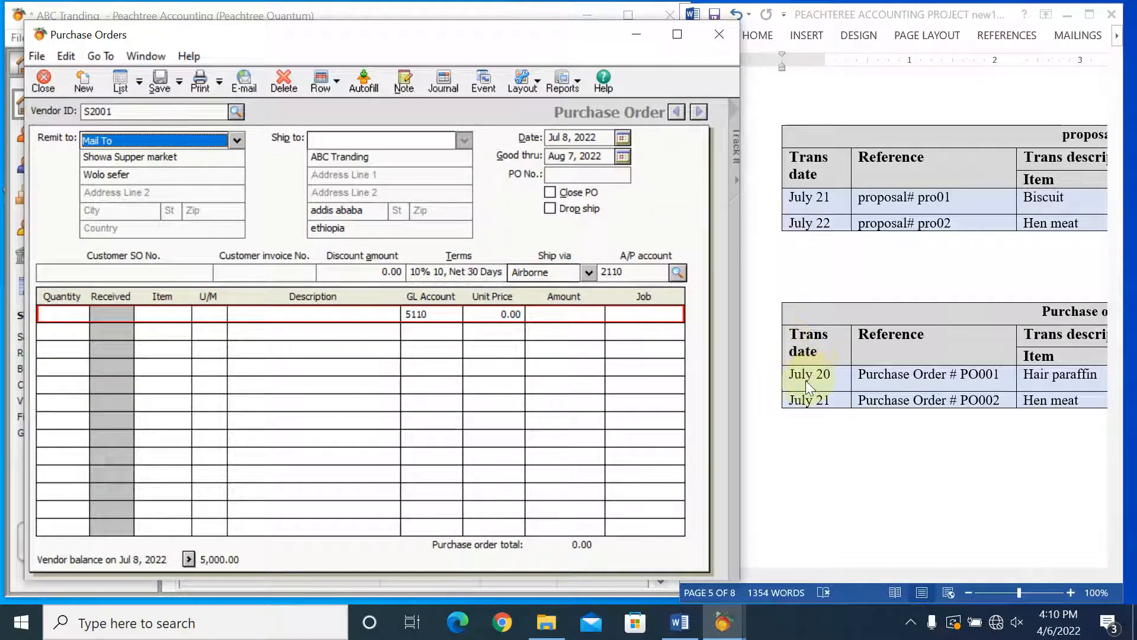
{"action": "left_click", "coordinate": [627, 138]}
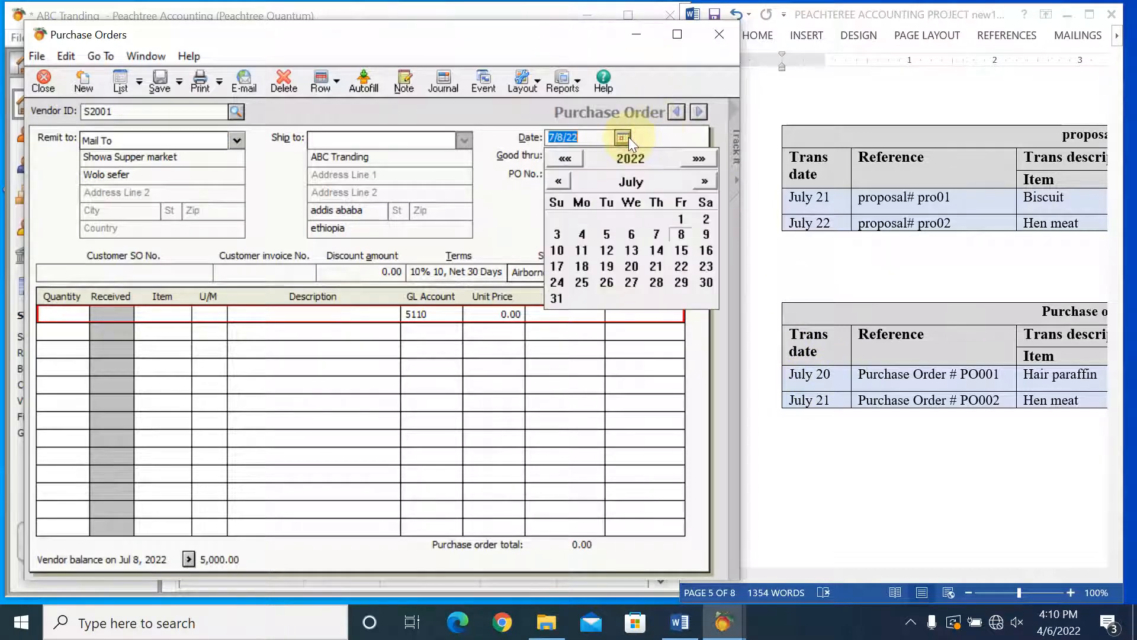
{"action": "left_click", "coordinate": [628, 138]}
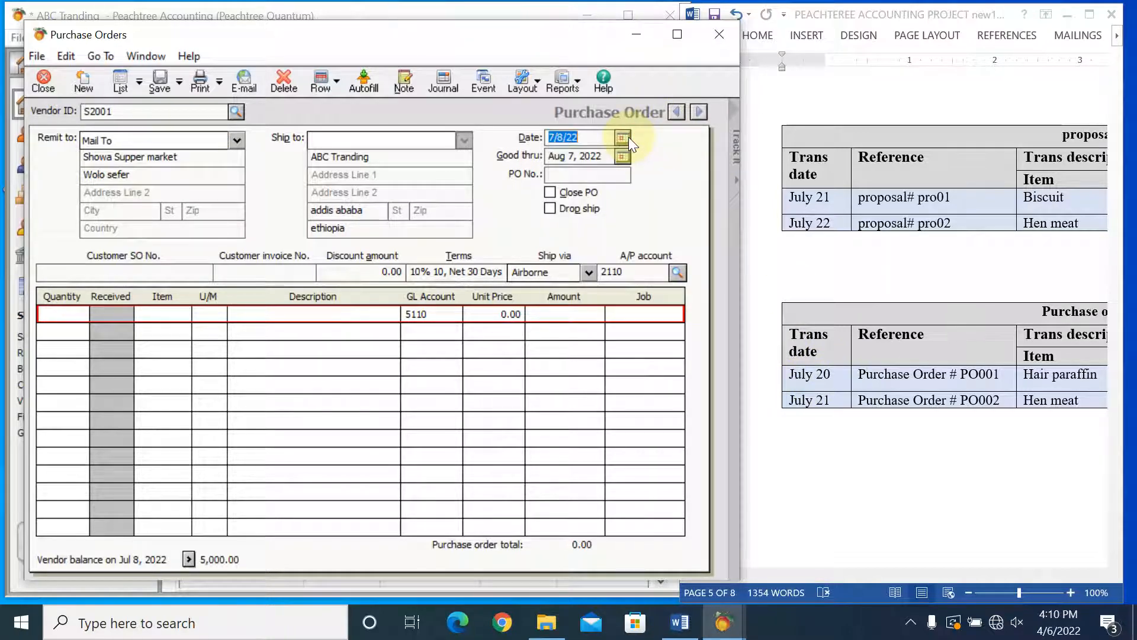
{"action": "double_click", "coordinate": [627, 138]}
{"action": "left_click", "coordinate": [627, 137]}
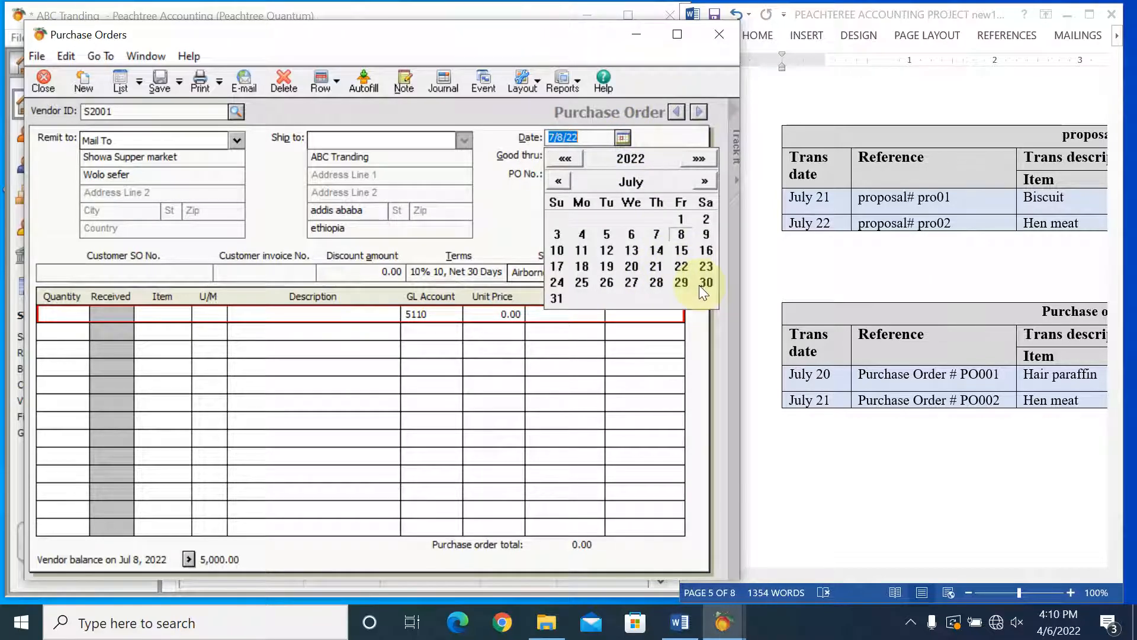
{"action": "left_click", "coordinate": [632, 266]}
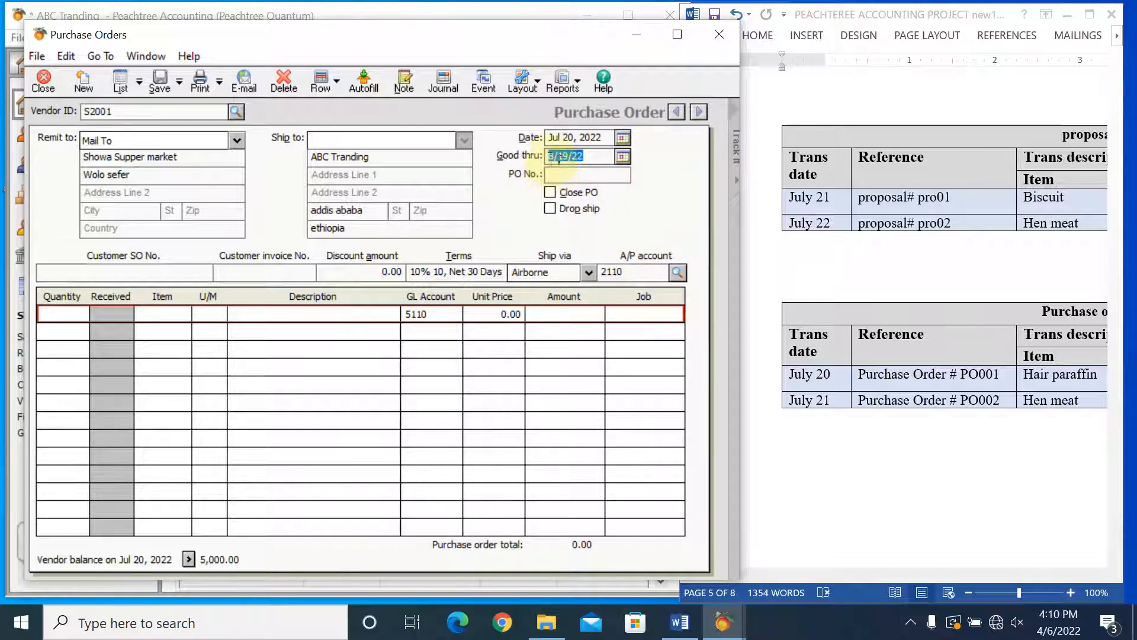
Step: Enter the first purchase order's number from the project document in the PO No. field
{"action": "left_click", "coordinate": [585, 155]}
{"action": "left_click", "coordinate": [558, 176]}
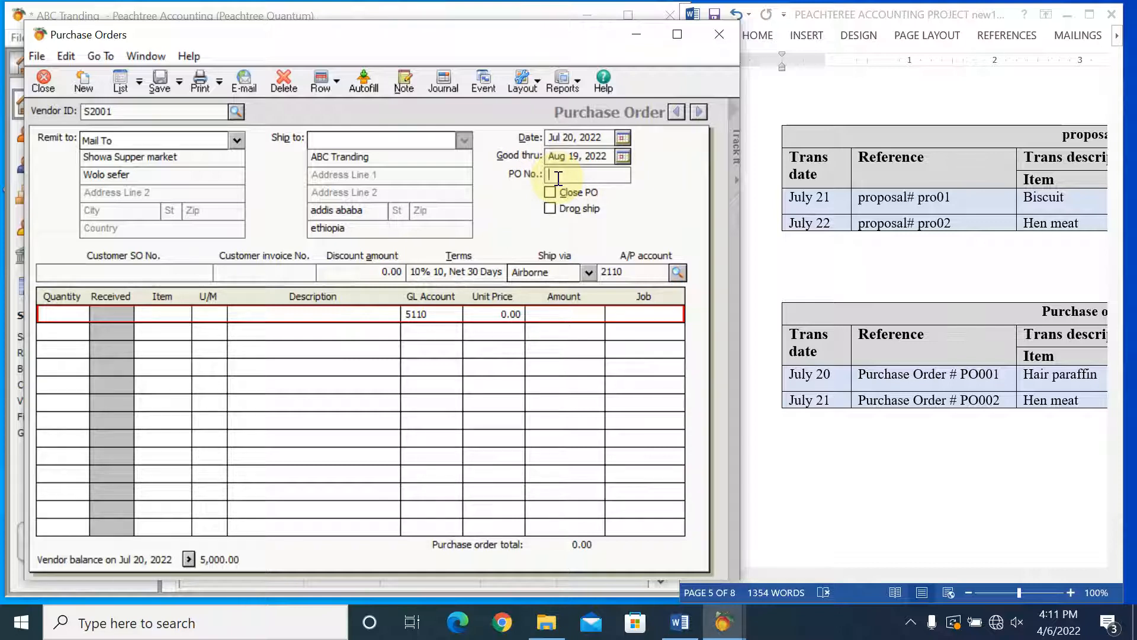
{"action": "type", "text": "PO001"}
Step: Add Hair Paraffin as the first line item of the purchase order with a quantity of 3
{"action": "left_click", "coordinate": [181, 314]}
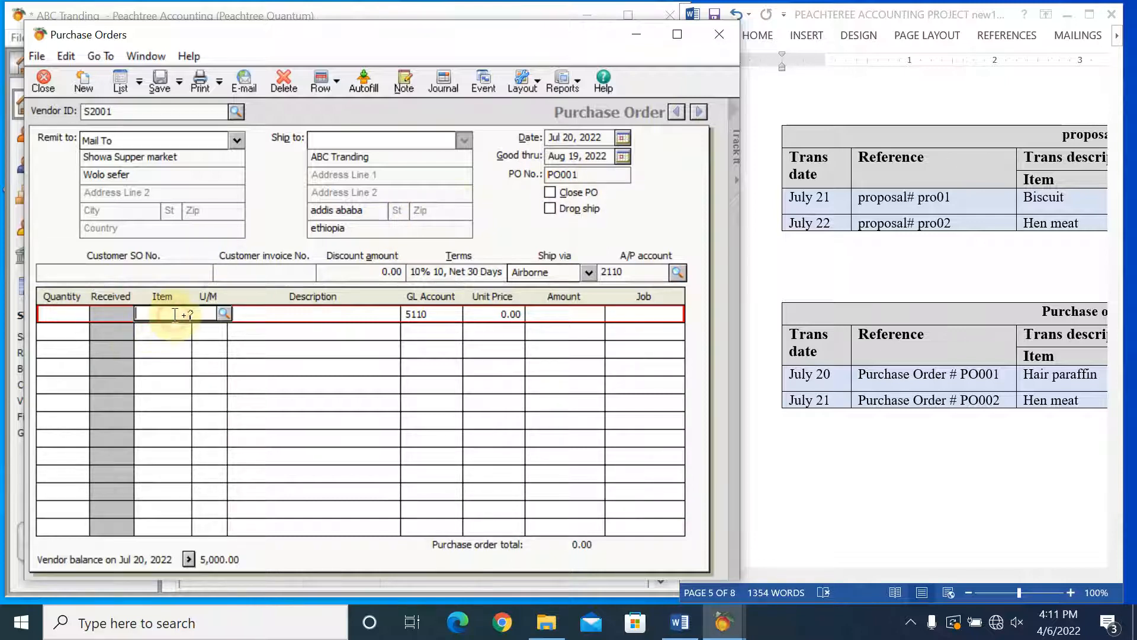
{"action": "left_click", "coordinate": [229, 316]}
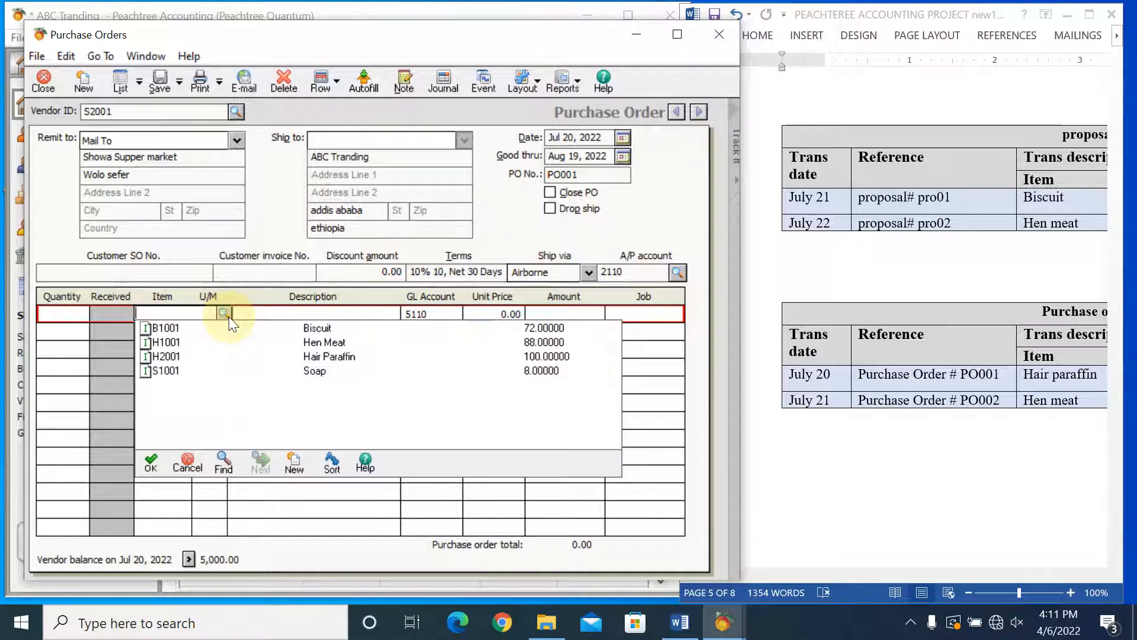
{"action": "double_click", "coordinate": [326, 356]}
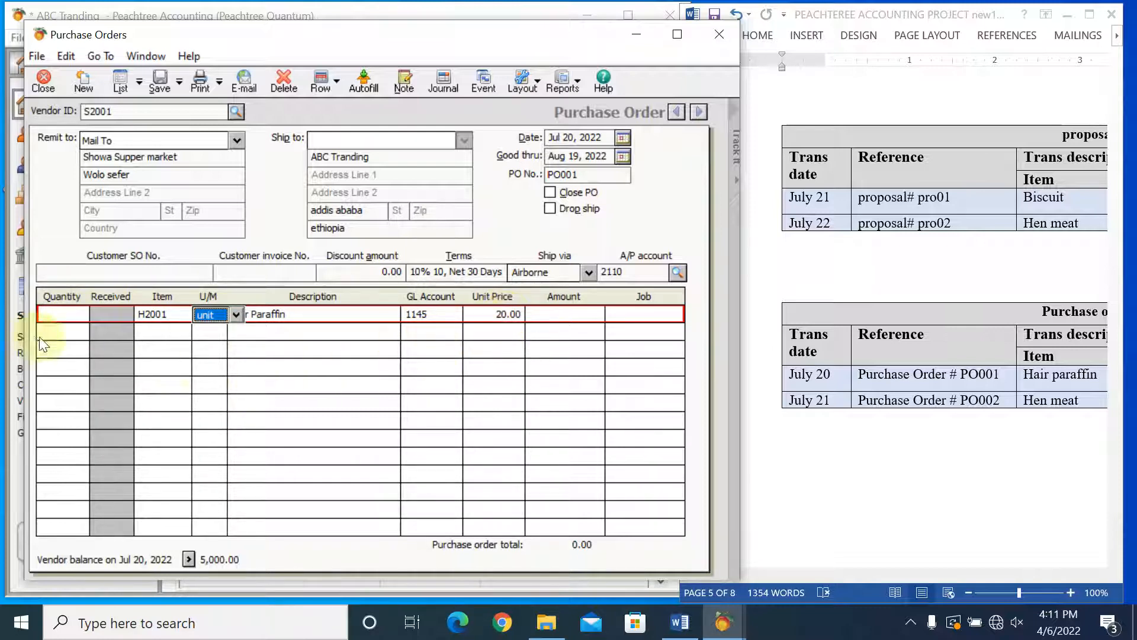
{"action": "left_click", "coordinate": [64, 315]}
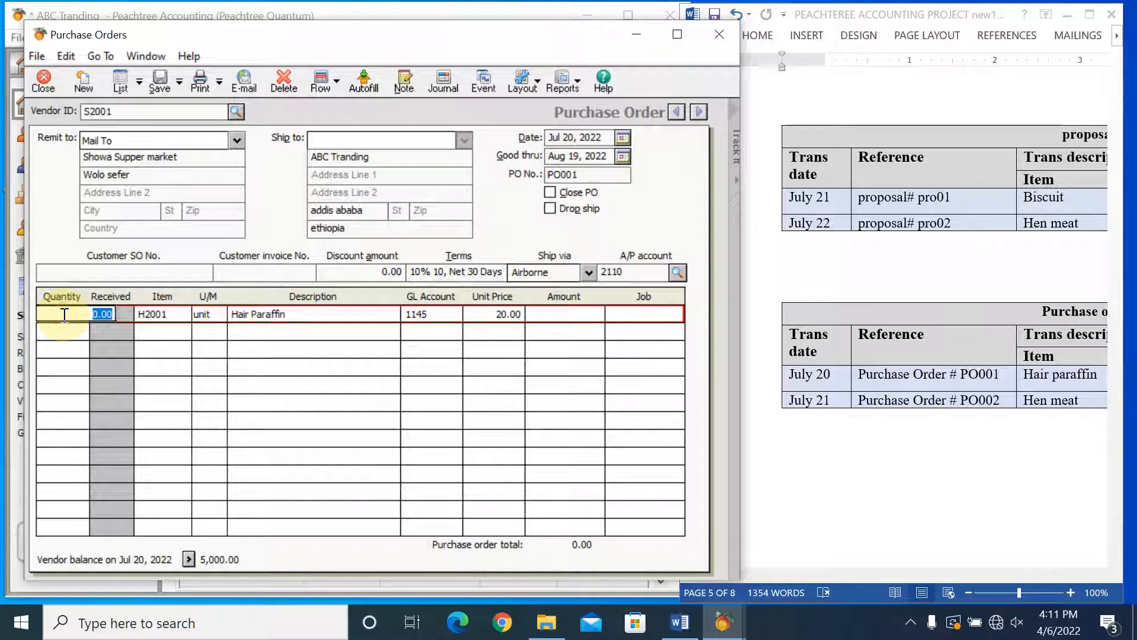
{"action": "type", "text": "3"}
{"action": "key", "text": "Tab"}
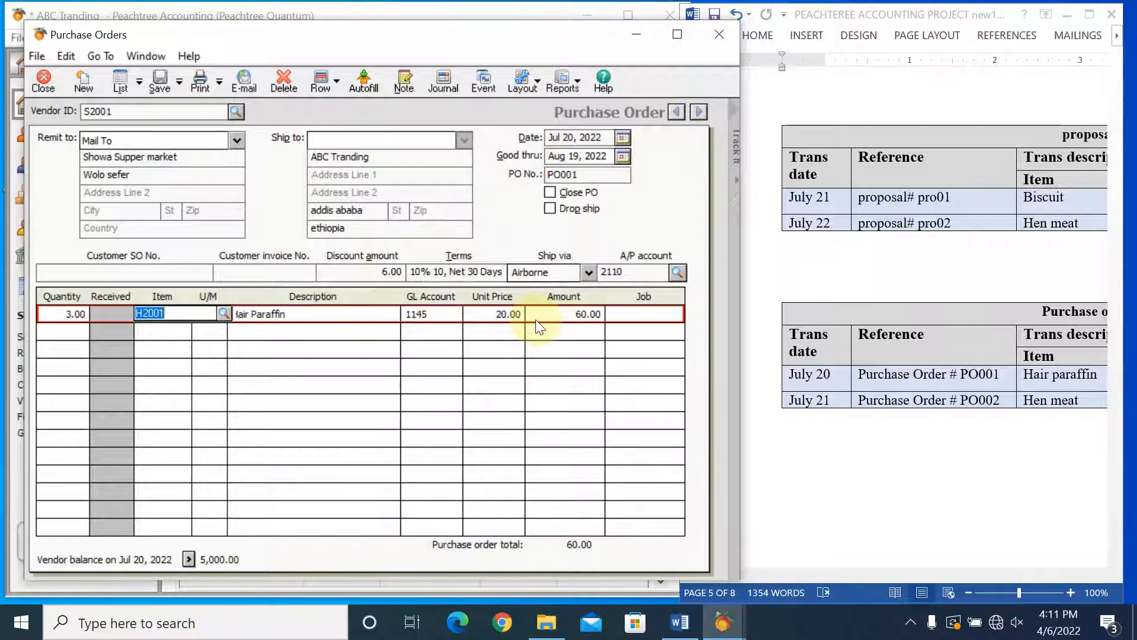
{"action": "left_click", "coordinate": [506, 314]}
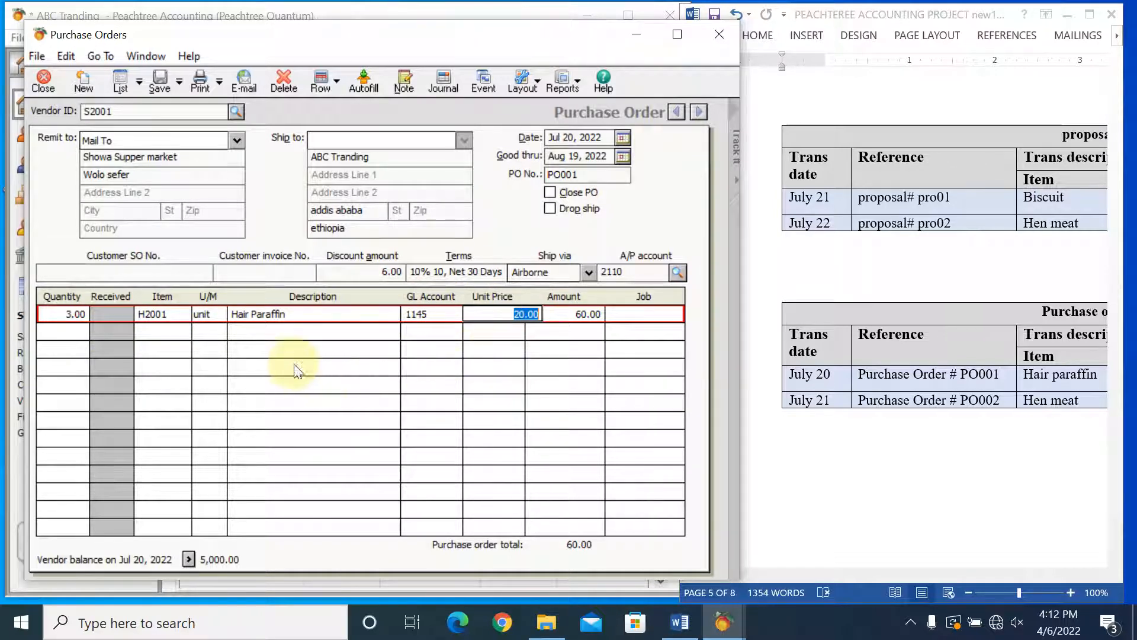
{"action": "left_click", "coordinate": [420, 192]}
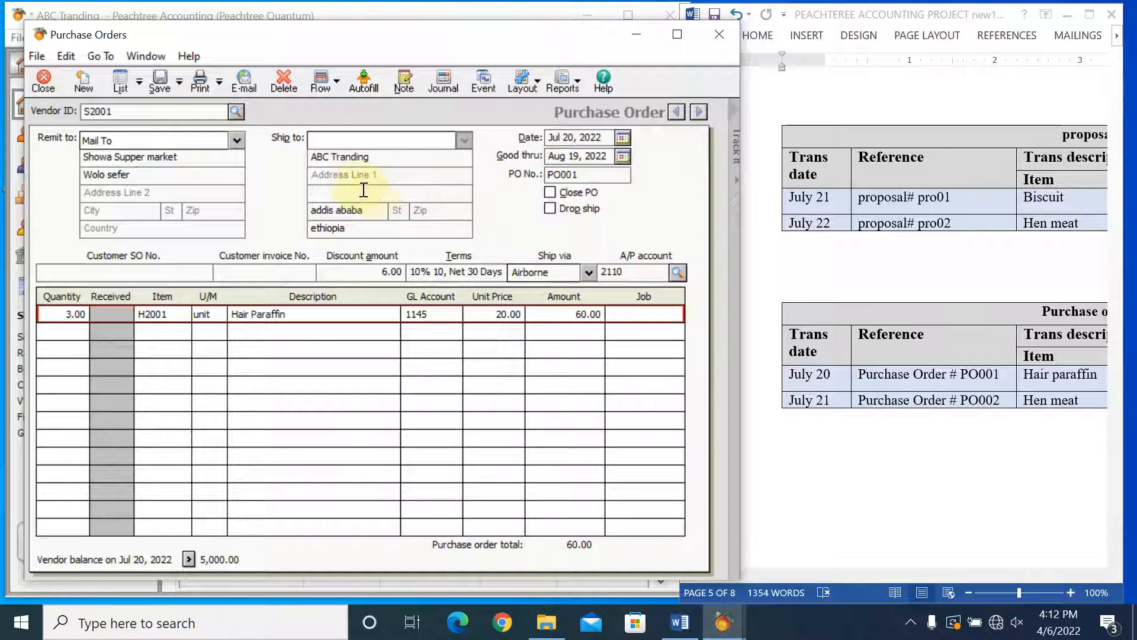
Step: Check the accounting entries behind the Hair Paraffin purchase order and save the order
{"action": "left_click", "coordinate": [450, 83]}
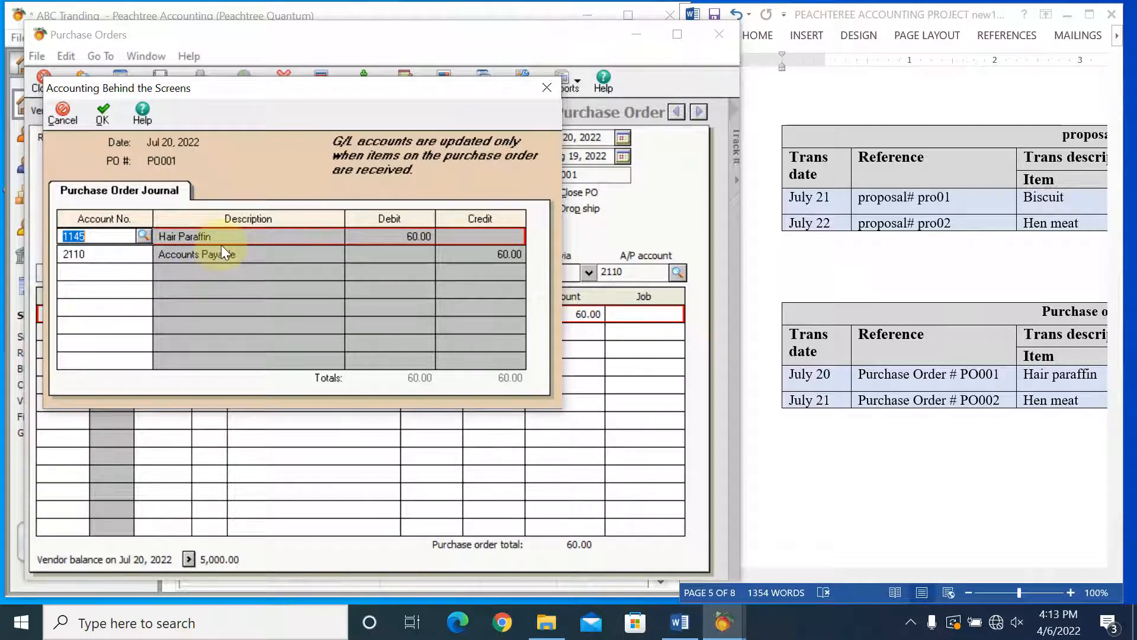
{"action": "left_click", "coordinate": [100, 113]}
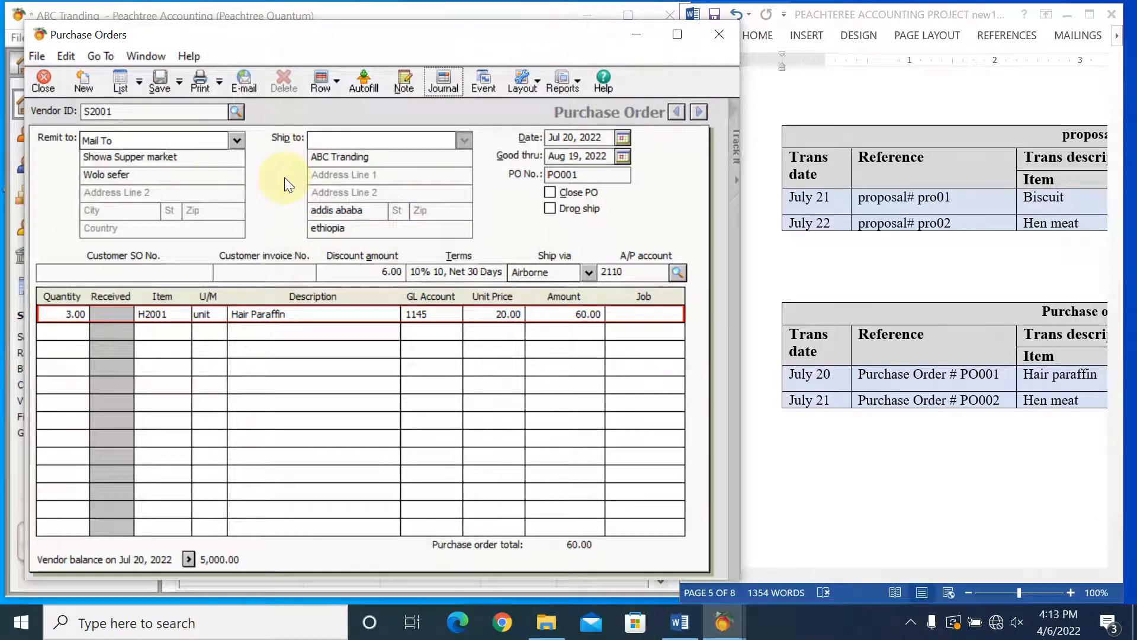
{"action": "left_click", "coordinate": [161, 83]}
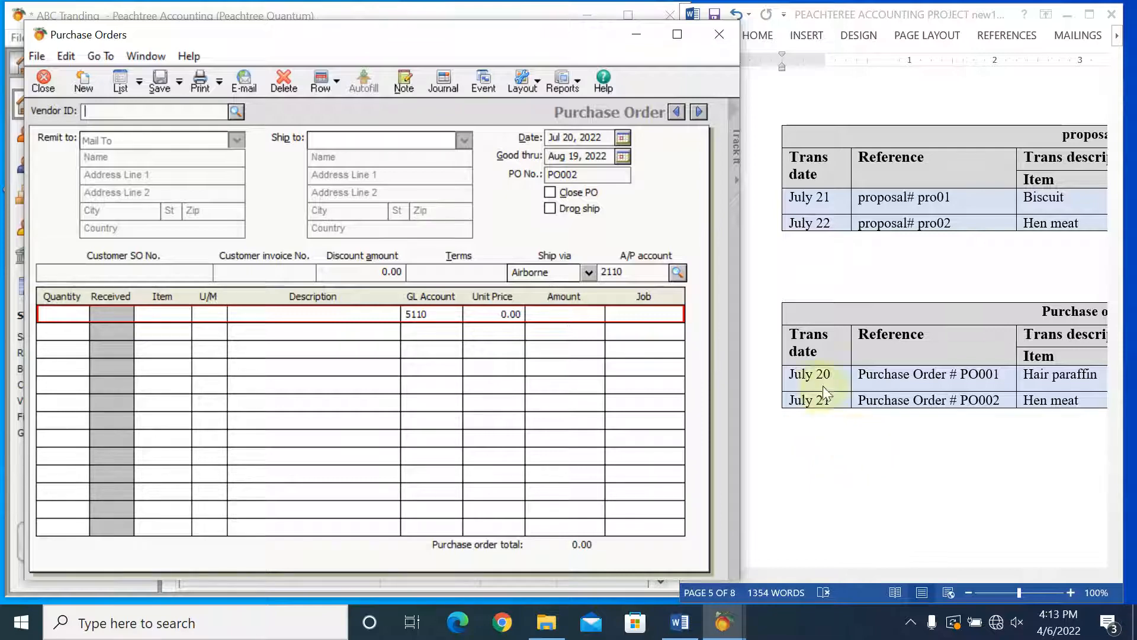
Step: Set the second purchase order's date to Jul 21, 2022 and choose Beti Trading as its vendor
{"action": "left_click", "coordinate": [631, 135]}
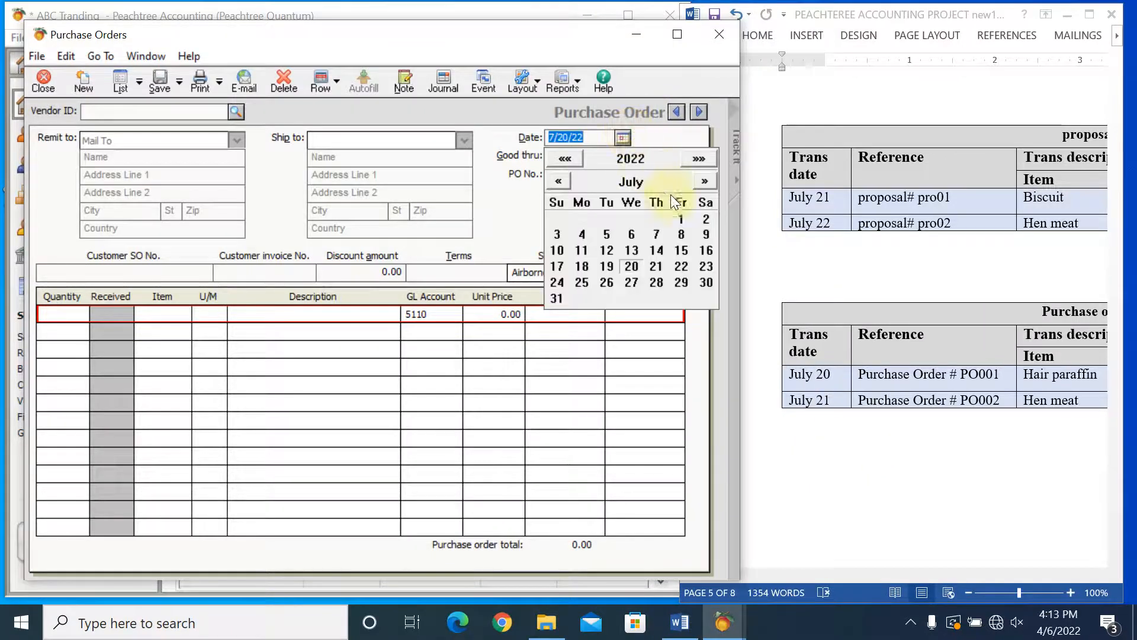
{"action": "left_click", "coordinate": [655, 264]}
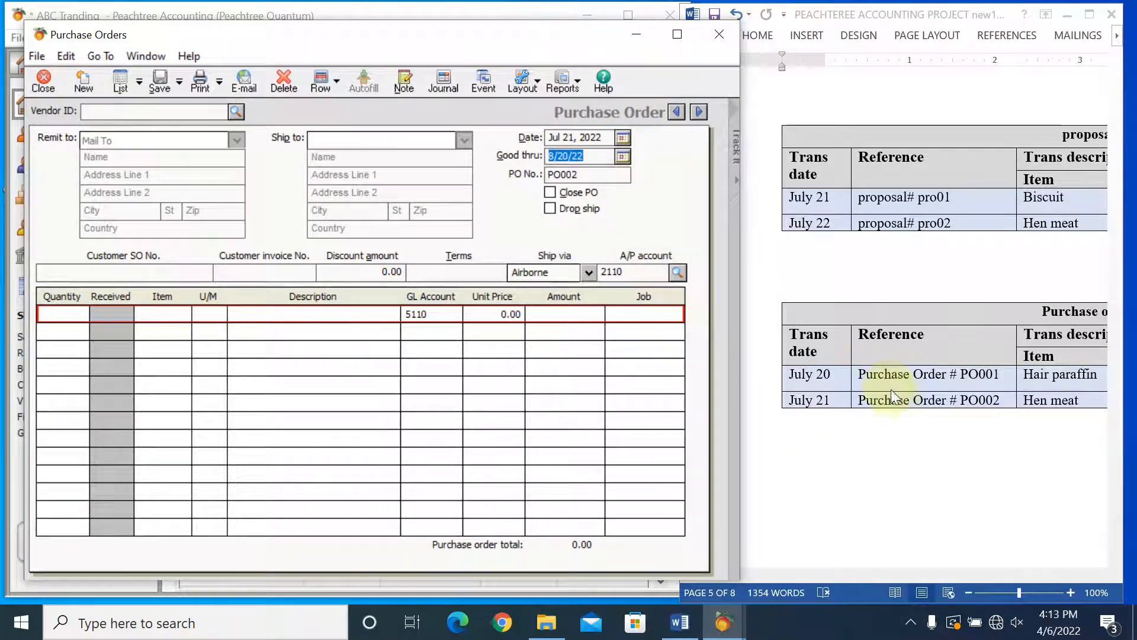
{"action": "left_click", "coordinate": [1036, 410]}
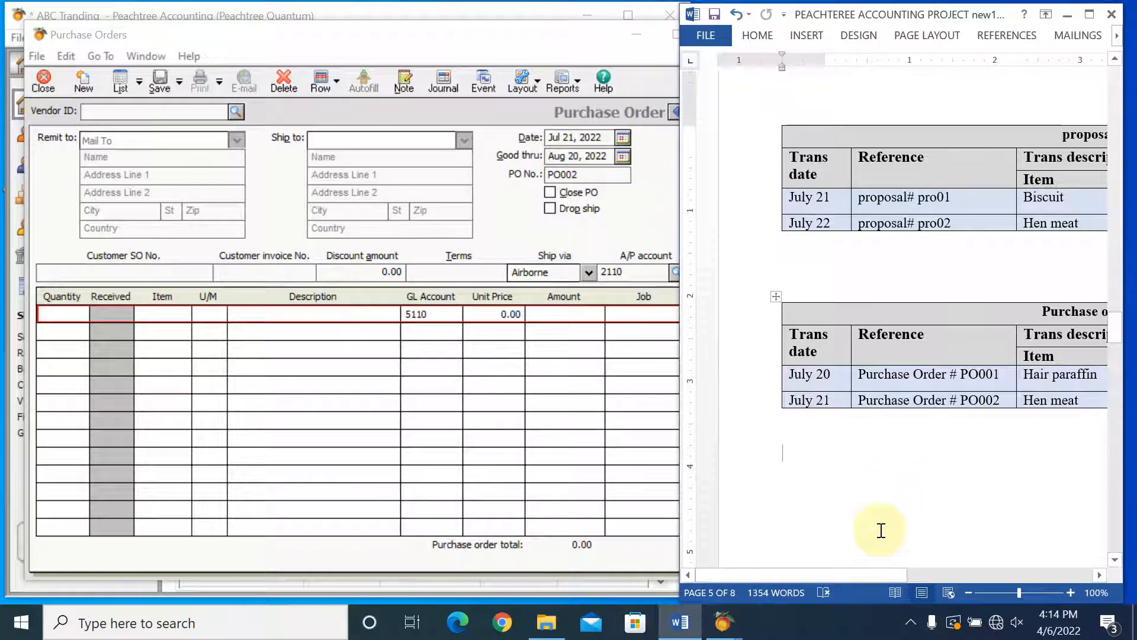
{"action": "left_click_drag", "start_coordinate": [889, 573], "coordinate": [1046, 552]}
{"action": "left_click", "coordinate": [898, 521]}
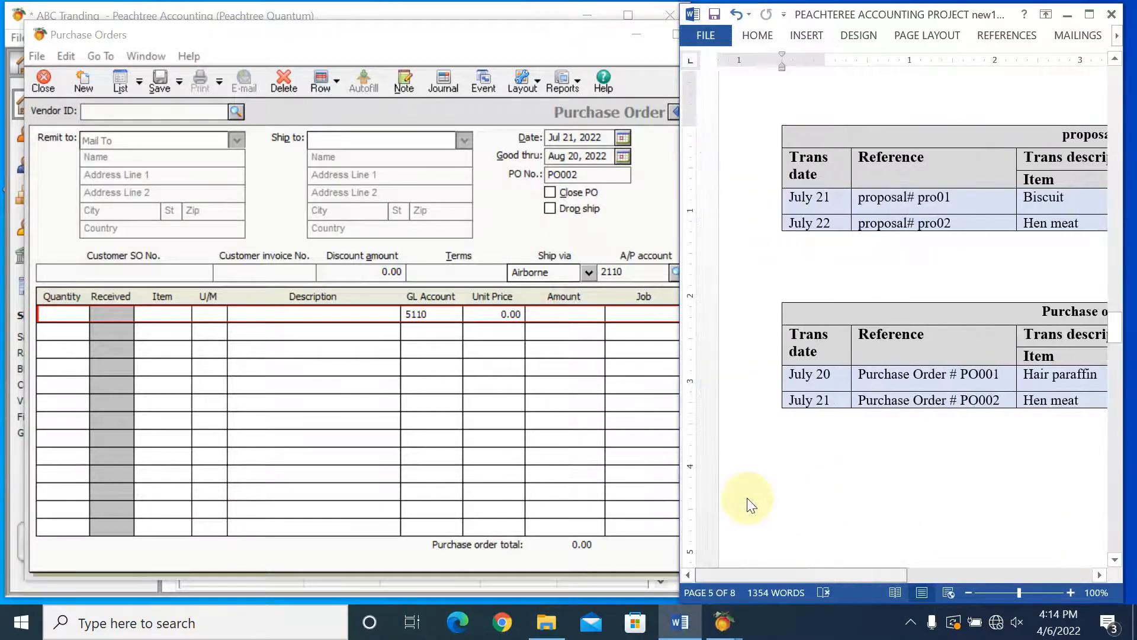
{"action": "left_click", "coordinate": [237, 111]}
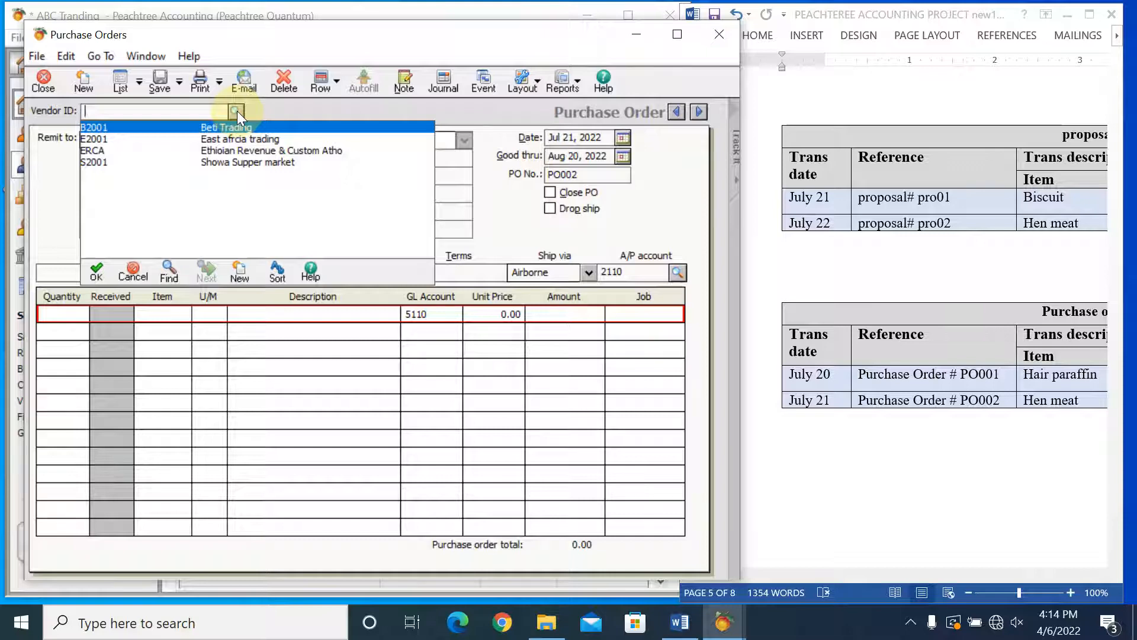
{"action": "double_click", "coordinate": [226, 126]}
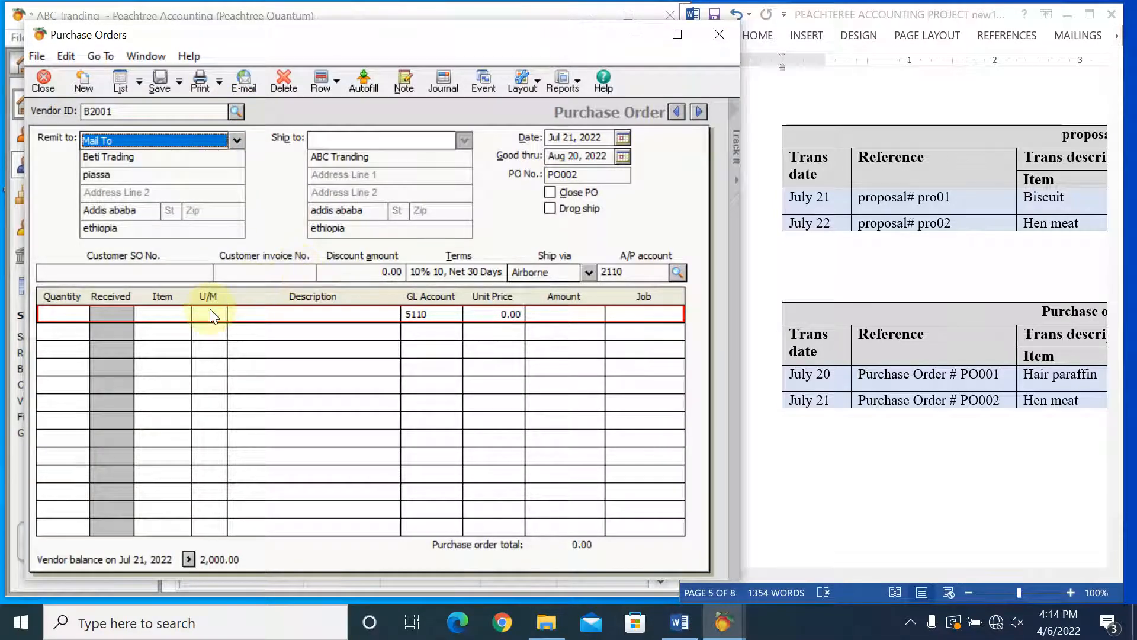
Step: Add Hen Meat (H1001) as the first line item of the Beti Trading purchase order with a quantity of 2
{"action": "left_click", "coordinate": [177, 314]}
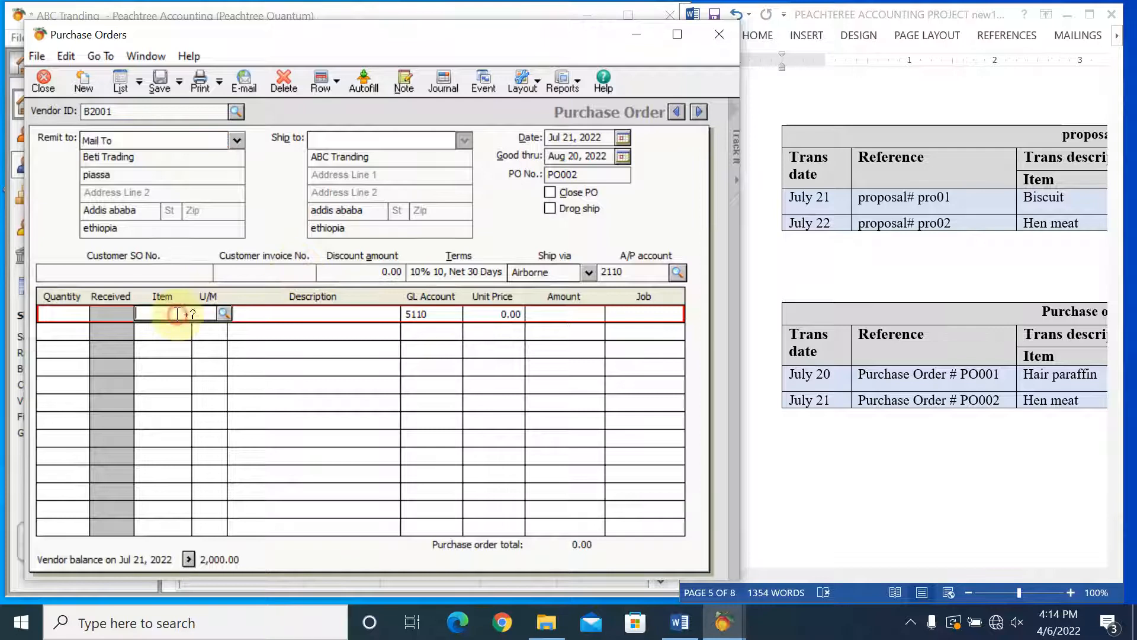
{"action": "left_click", "coordinate": [224, 313]}
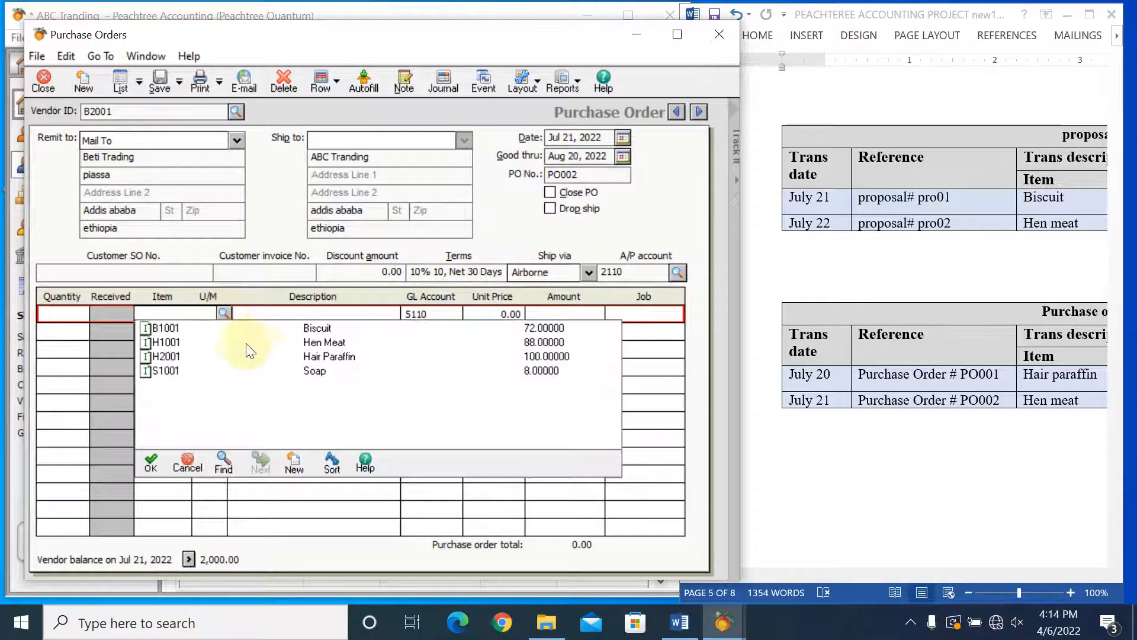
{"action": "double_click", "coordinate": [320, 342]}
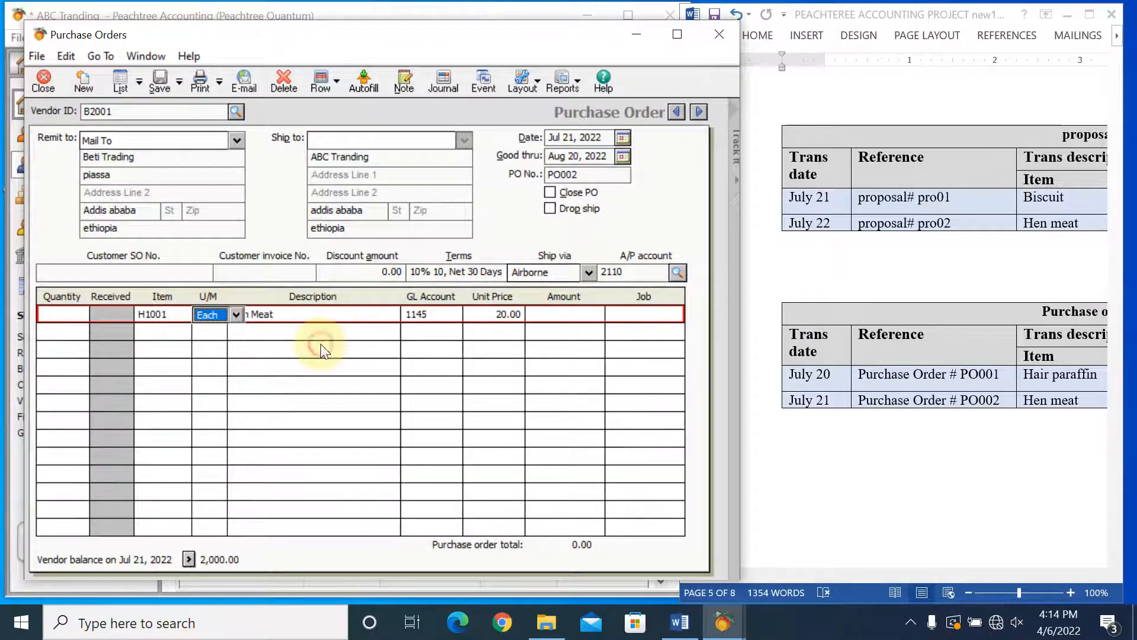
{"action": "left_click", "coordinate": [76, 314]}
{"action": "type", "text": "2"}
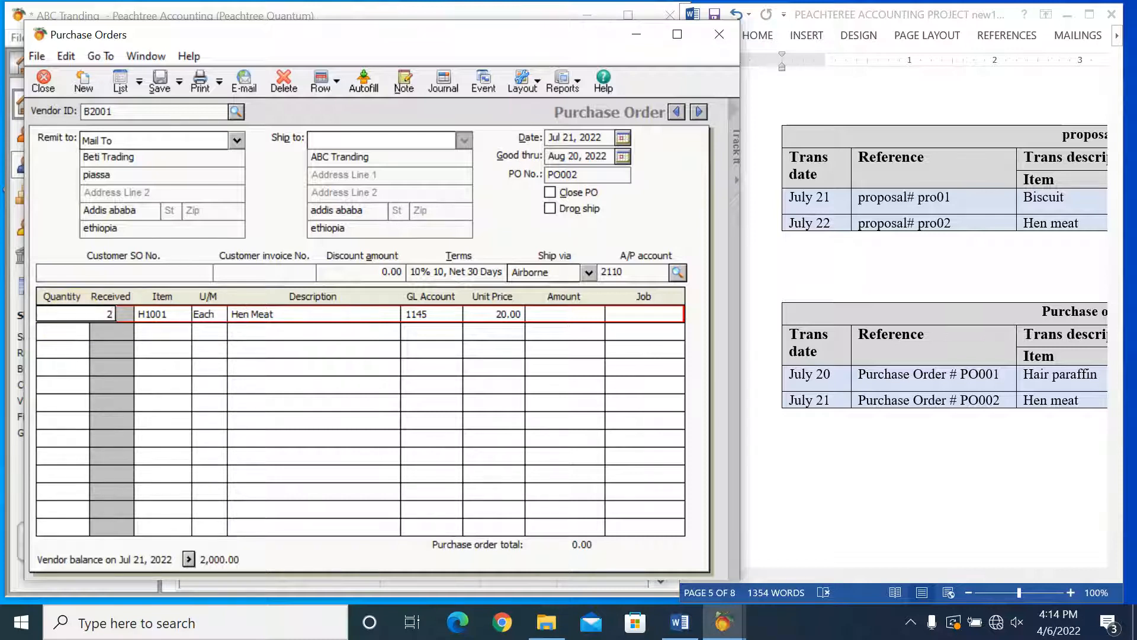
{"action": "left_click", "coordinate": [491, 314]}
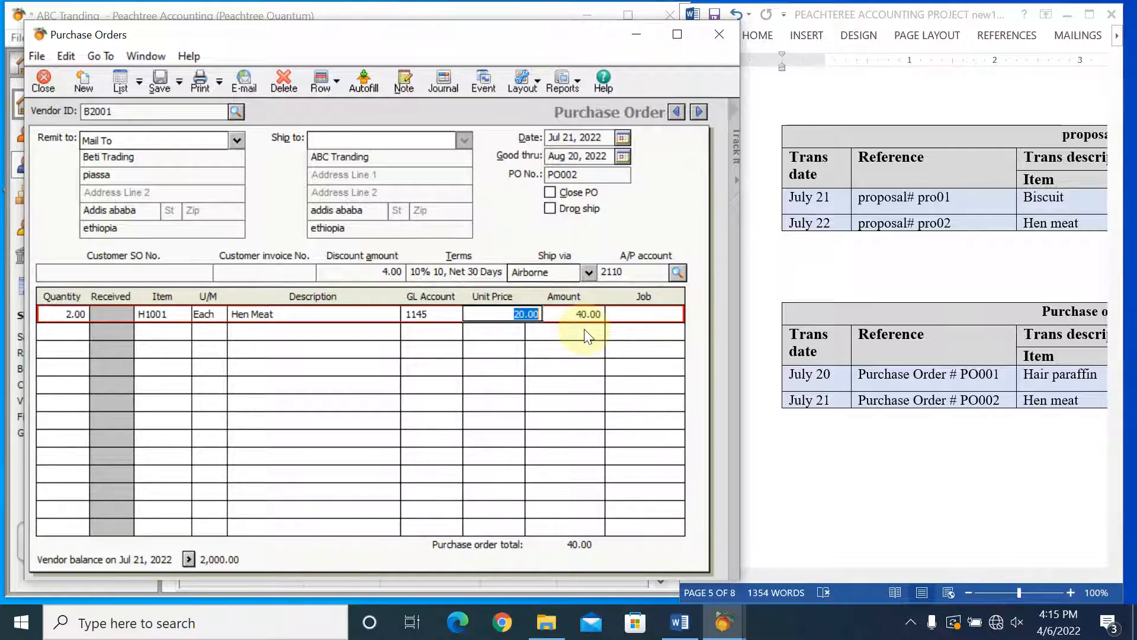
{"action": "left_click", "coordinate": [589, 313]}
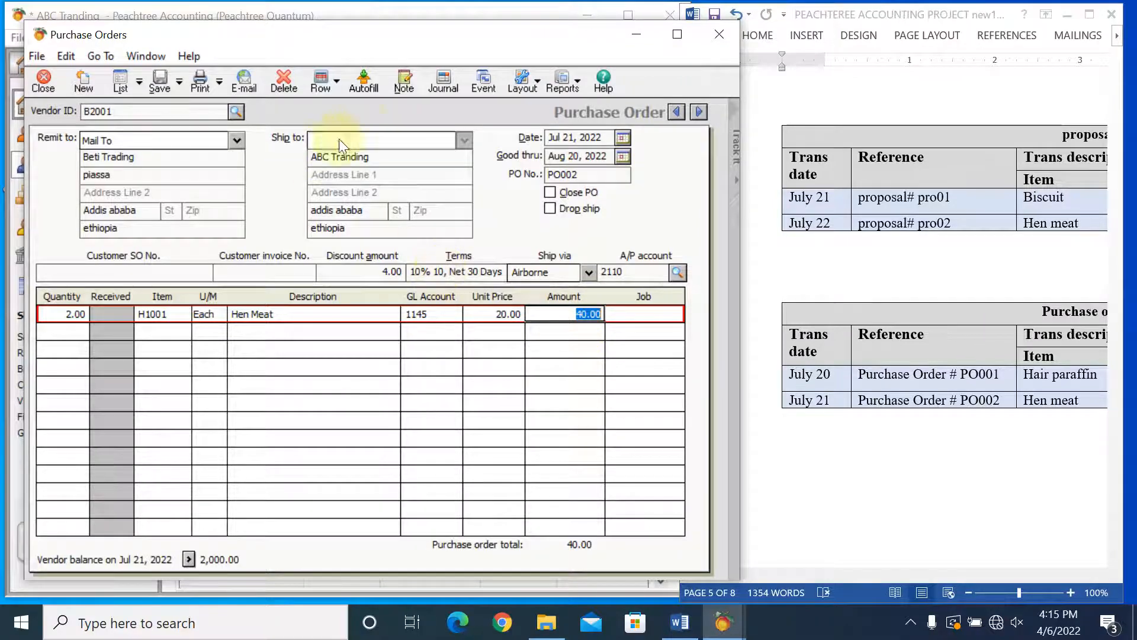
Step: Check the accounting entries behind the Hen Meat purchase order and save the order
{"action": "left_click", "coordinate": [434, 89]}
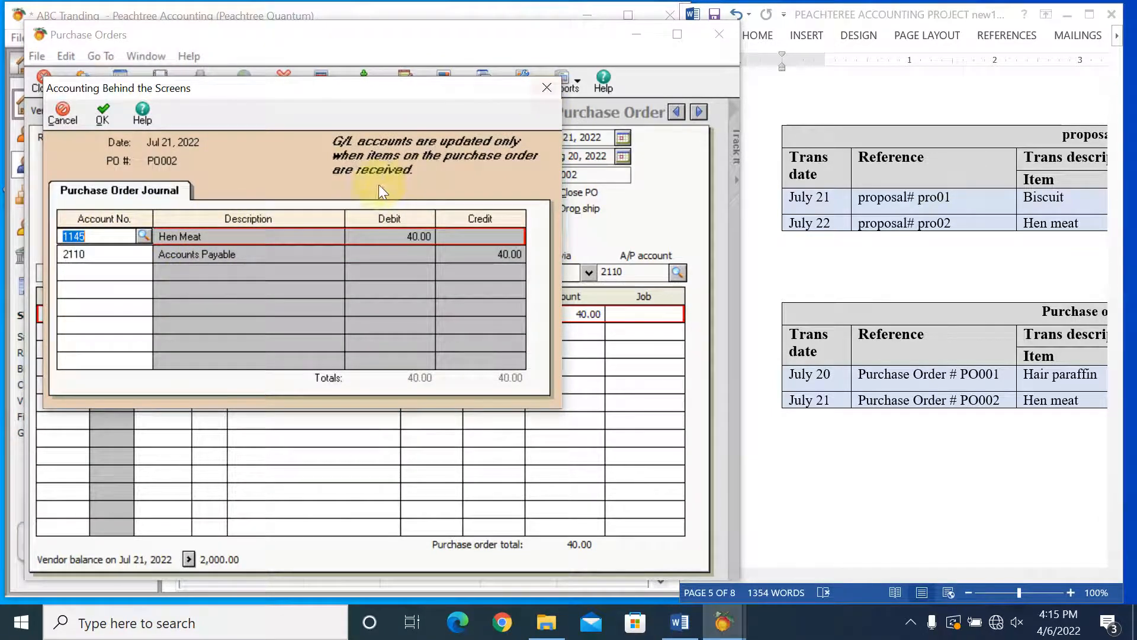
{"action": "left_click", "coordinate": [550, 91]}
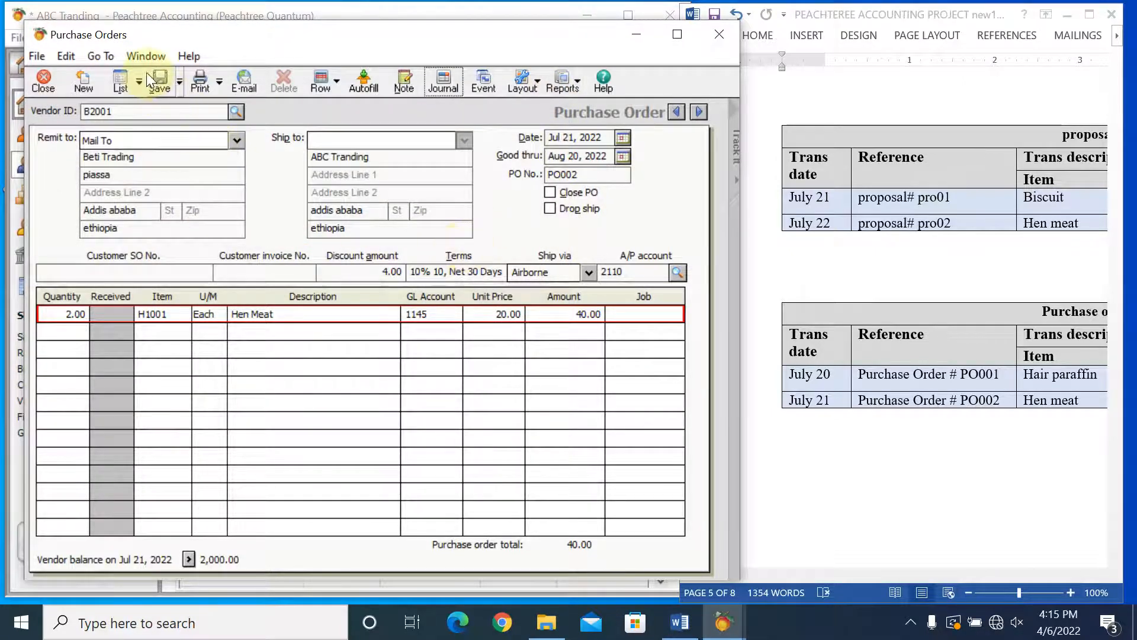
{"action": "left_click", "coordinate": [161, 83]}
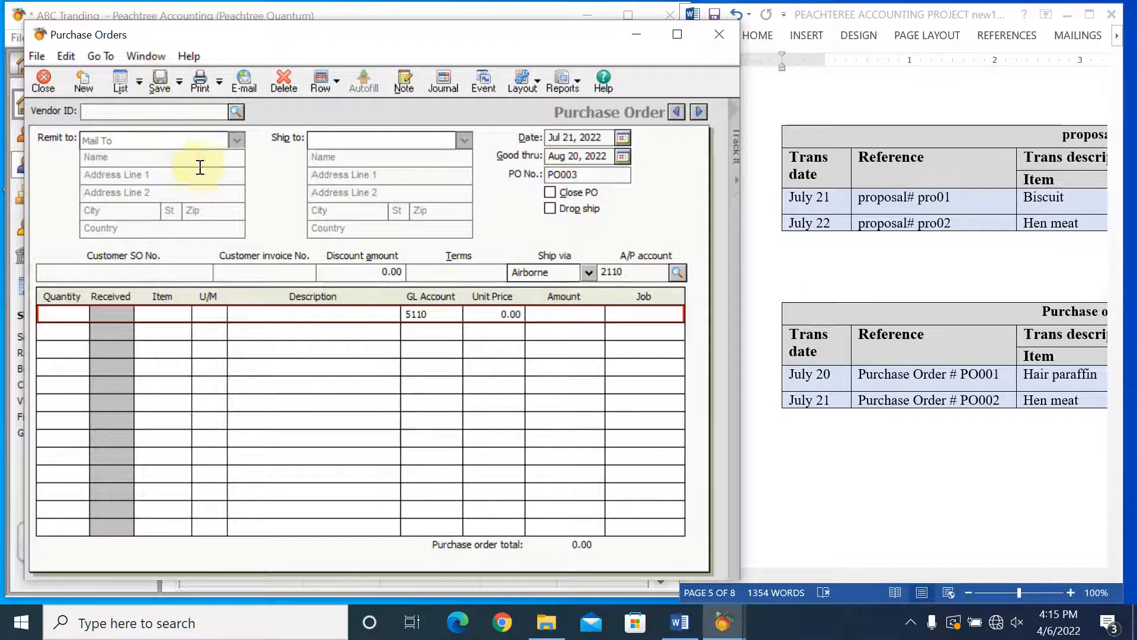
Step: Review the purchase order list, inspect order PO001 from it, and close the order and list windows
{"action": "left_click", "coordinate": [122, 86]}
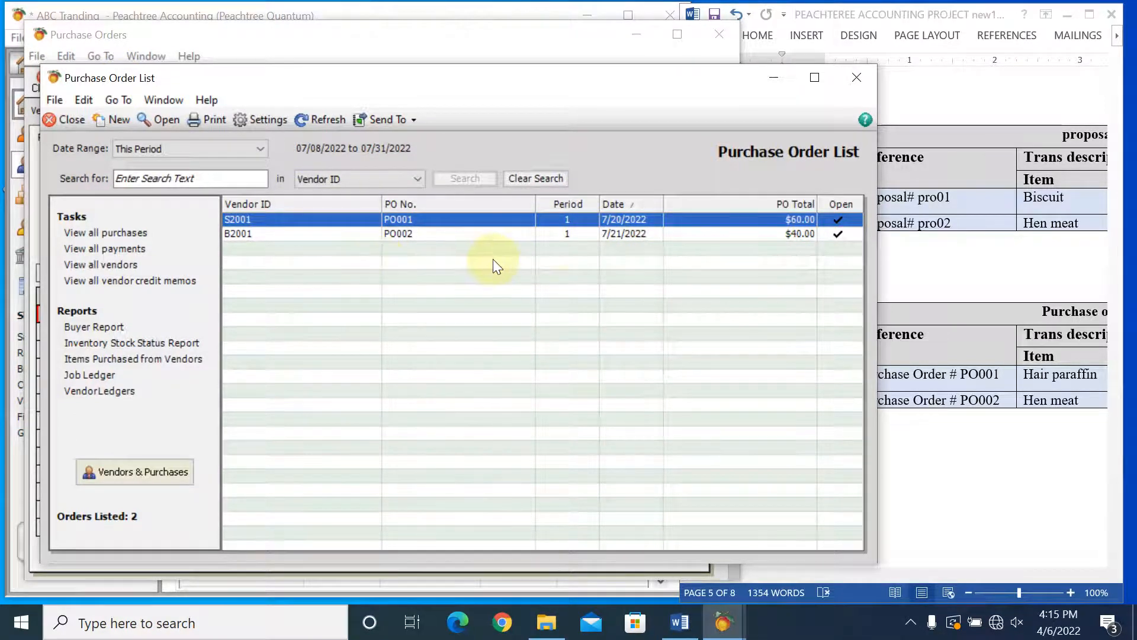
{"action": "double_click", "coordinate": [421, 218]}
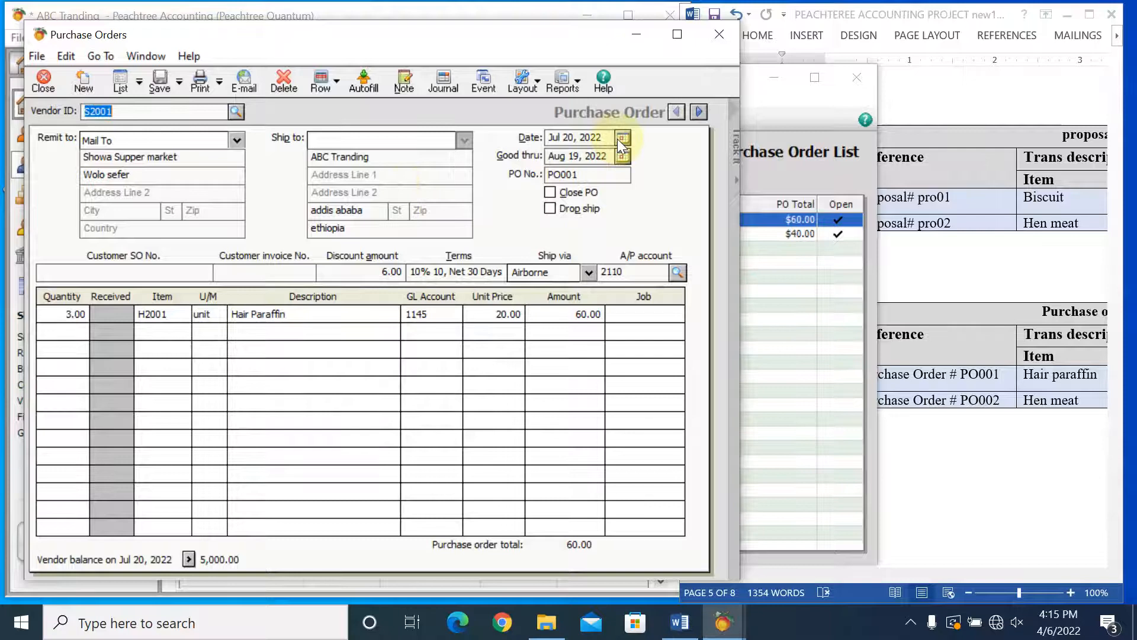
{"action": "left_click", "coordinate": [721, 40]}
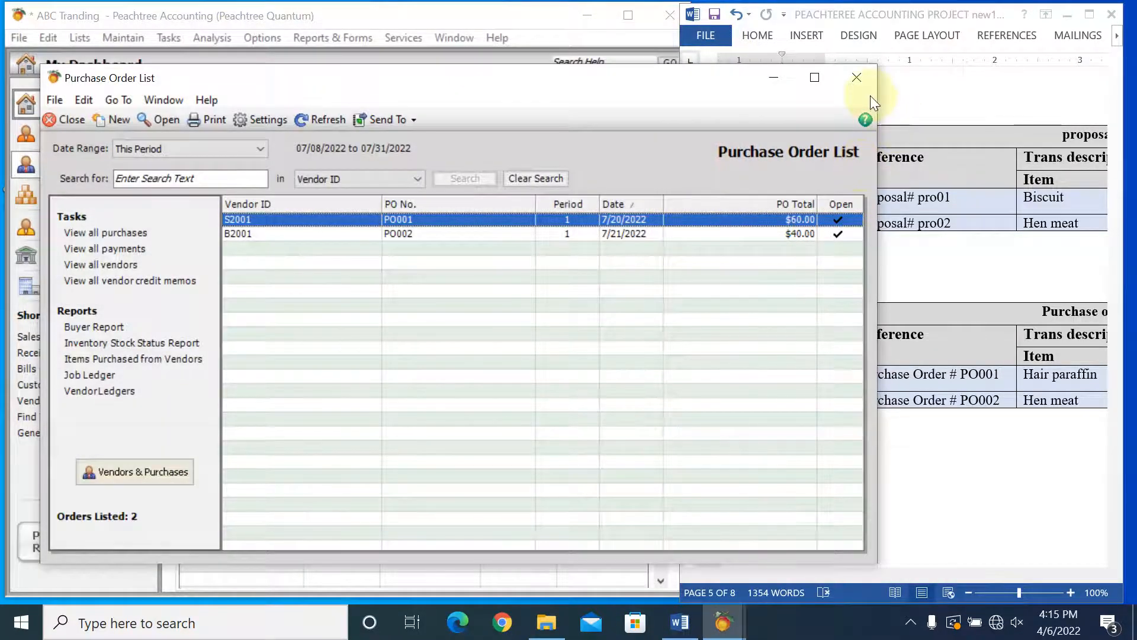
{"action": "left_click", "coordinate": [861, 82]}
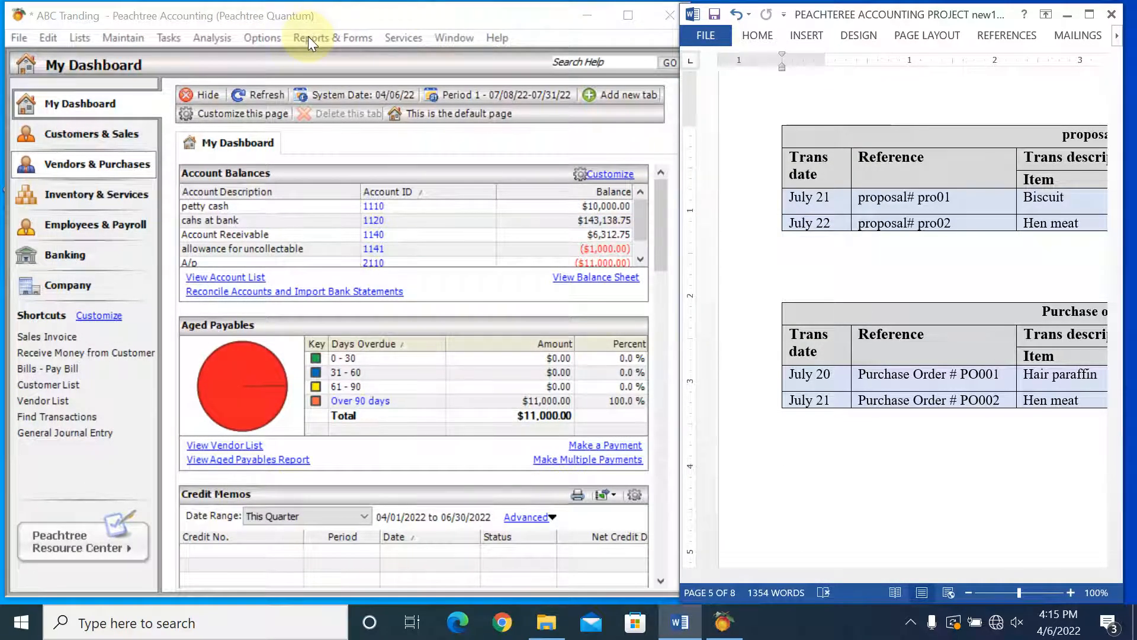
Step: Display the Purchase Order Journal from the Accounts Payable reports, review its debit and credit entries, and close it
{"action": "left_click", "coordinate": [324, 41]}
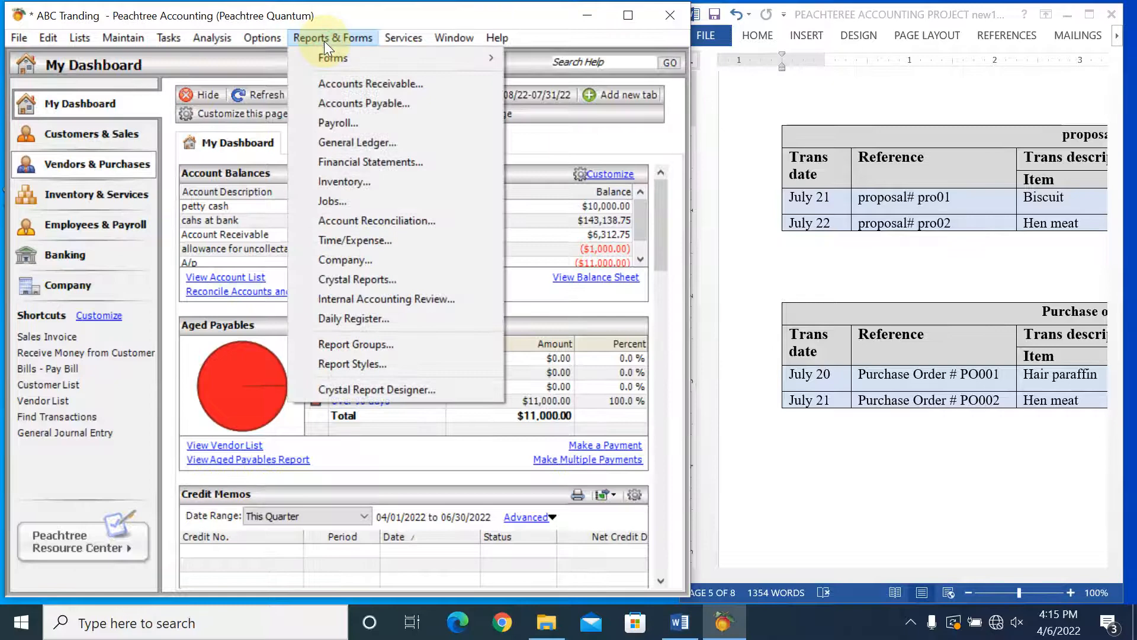
{"action": "left_click", "coordinate": [361, 105]}
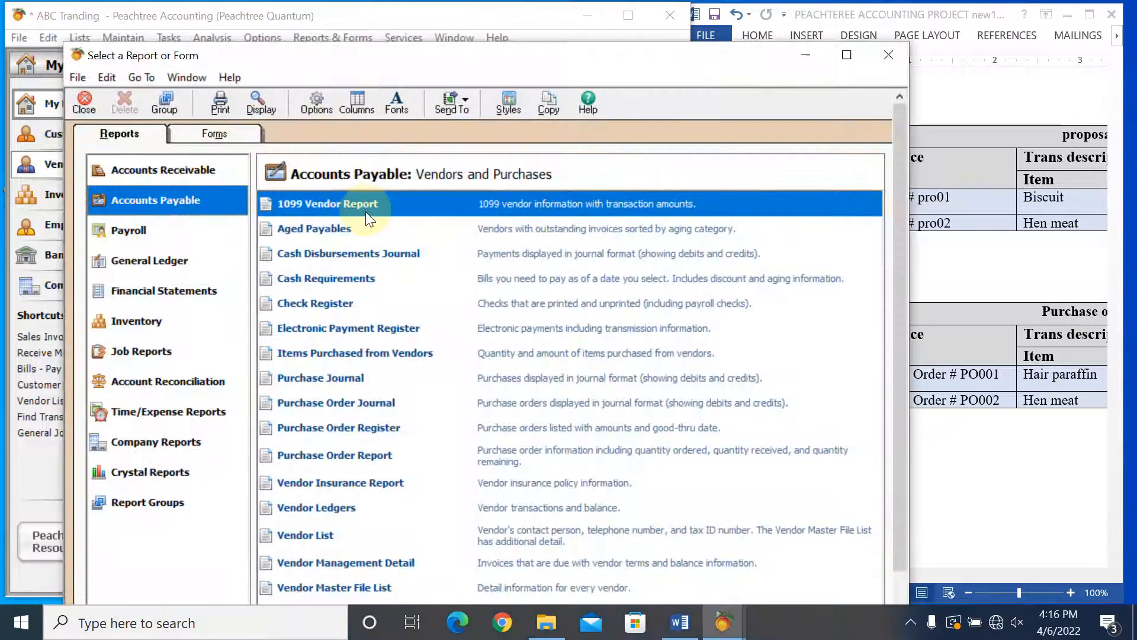
{"action": "left_click_drag", "start_coordinate": [899, 226], "coordinate": [916, 289]}
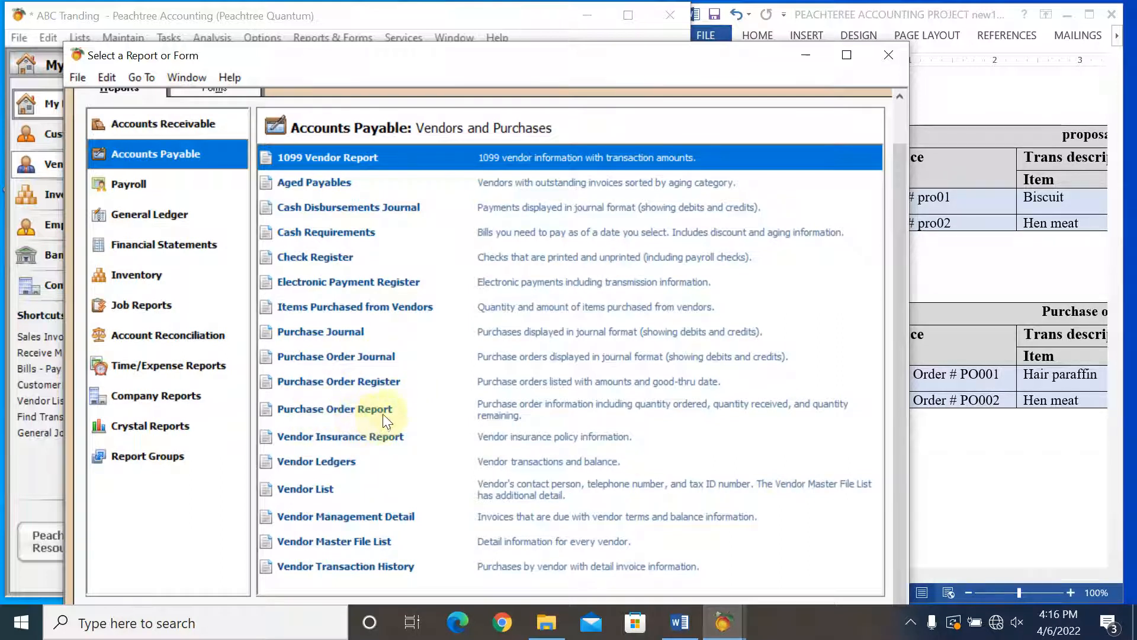
{"action": "left_click", "coordinate": [333, 358]}
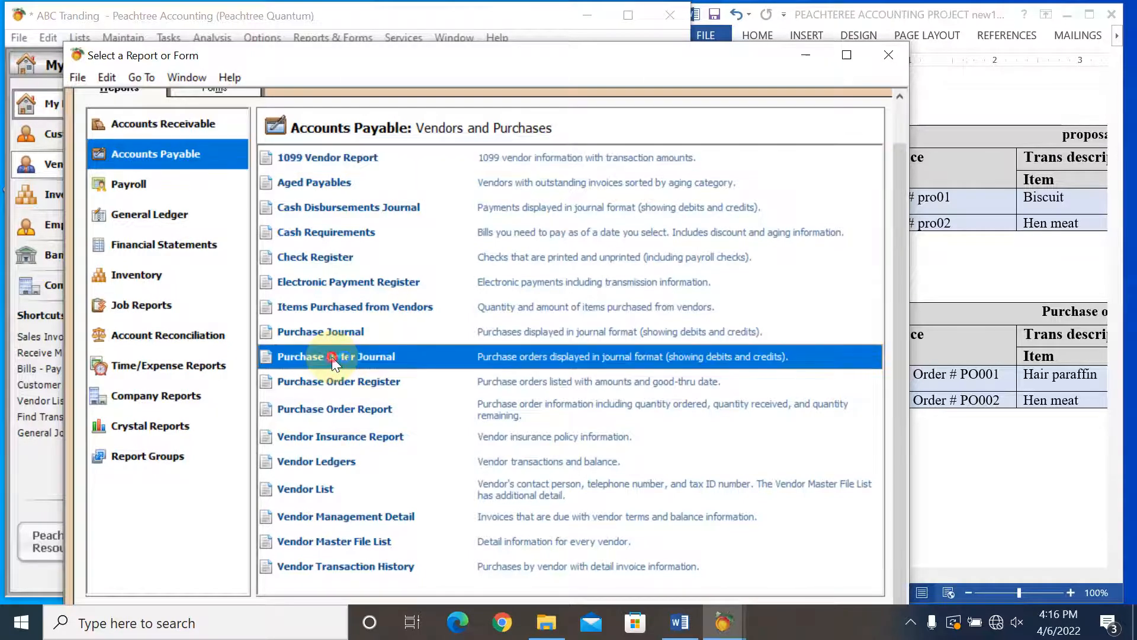
{"action": "double_click", "coordinate": [331, 356]}
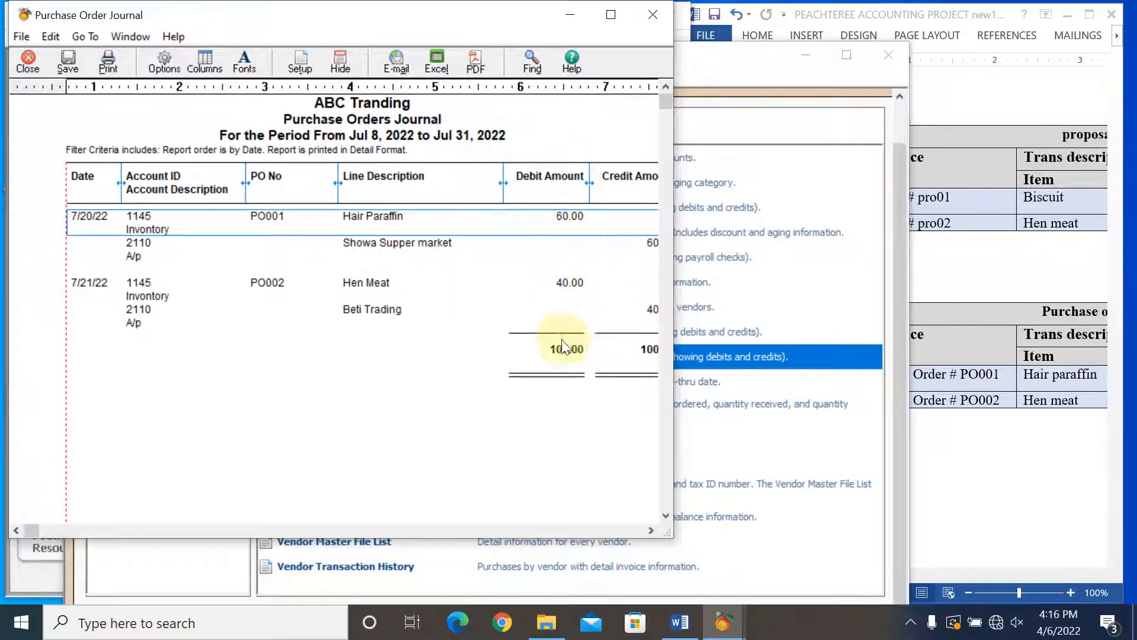
{"action": "left_click", "coordinate": [651, 14]}
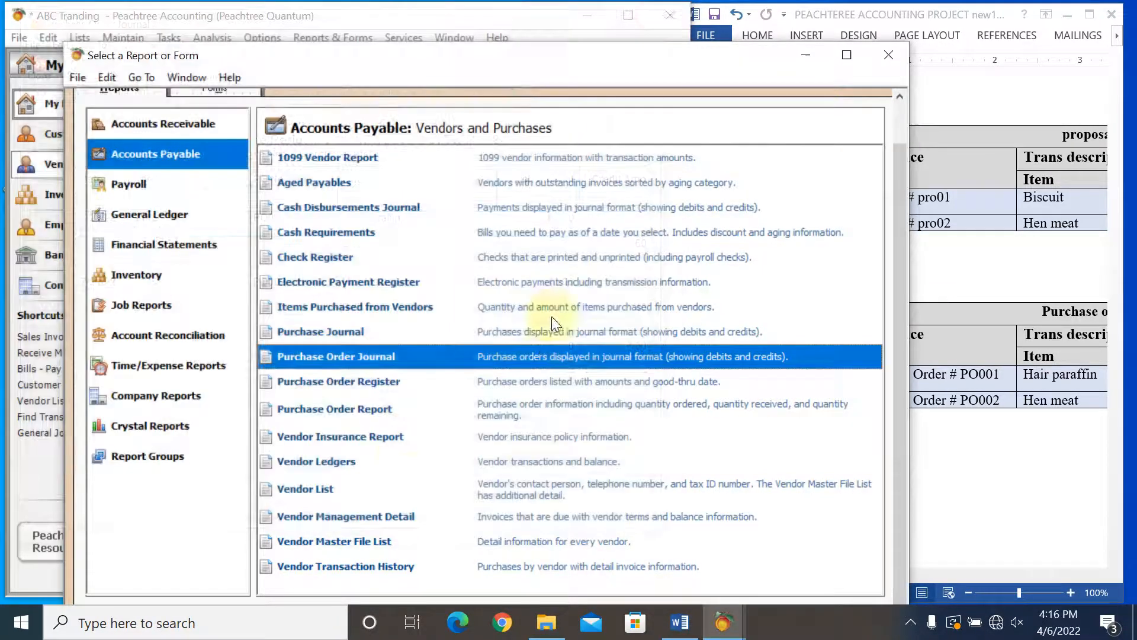
Step: Review the Purchase Order Register and the Purchase Order Report, including its ordered, received and remaining quantities, and leave the reports
{"action": "double_click", "coordinate": [357, 387]}
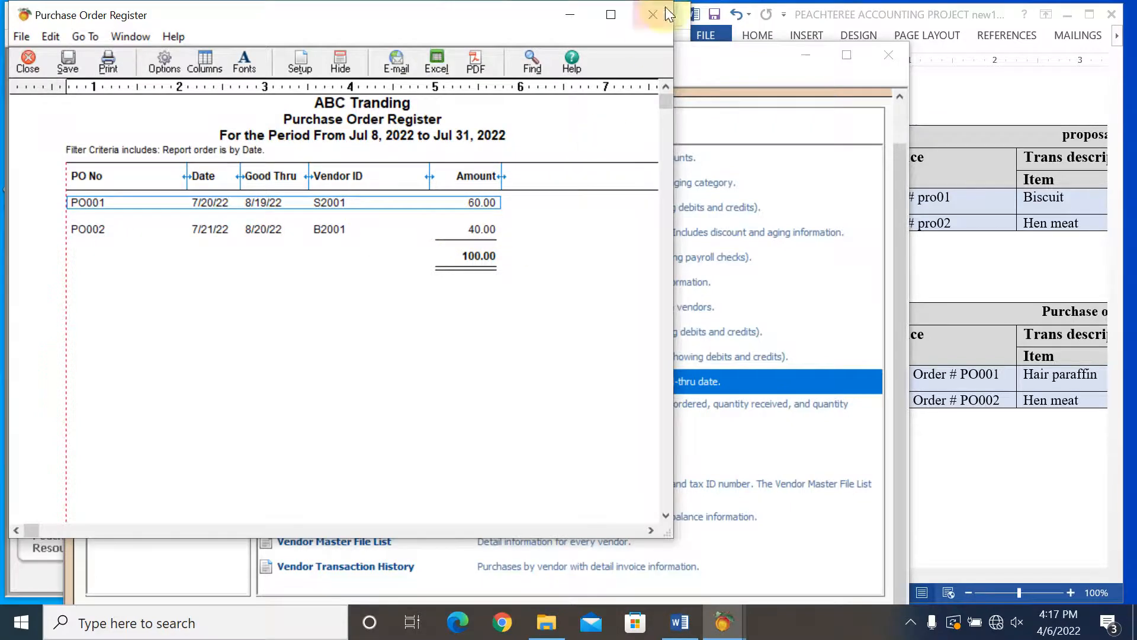
{"action": "left_click", "coordinate": [651, 24]}
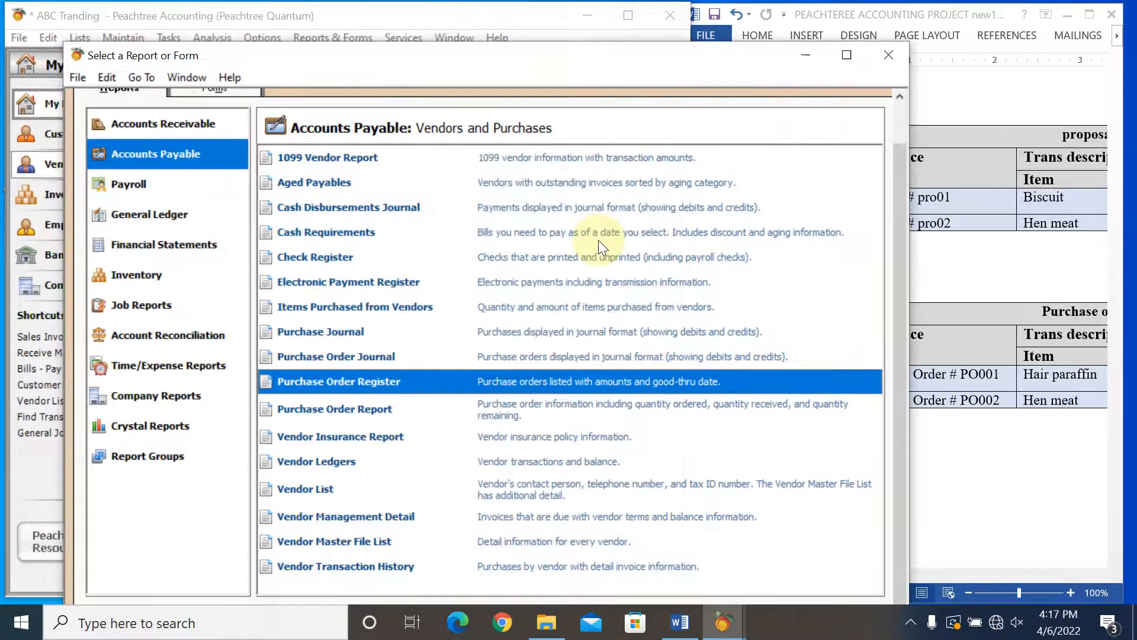
{"action": "double_click", "coordinate": [385, 415]}
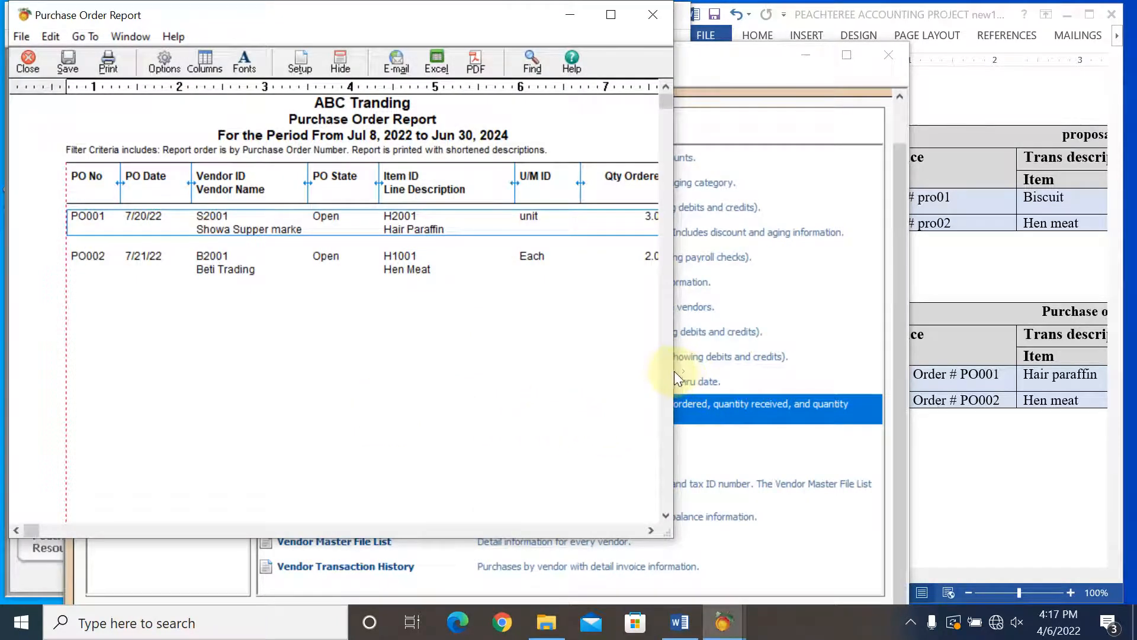
{"action": "left_click_drag", "start_coordinate": [674, 371], "coordinate": [960, 363]}
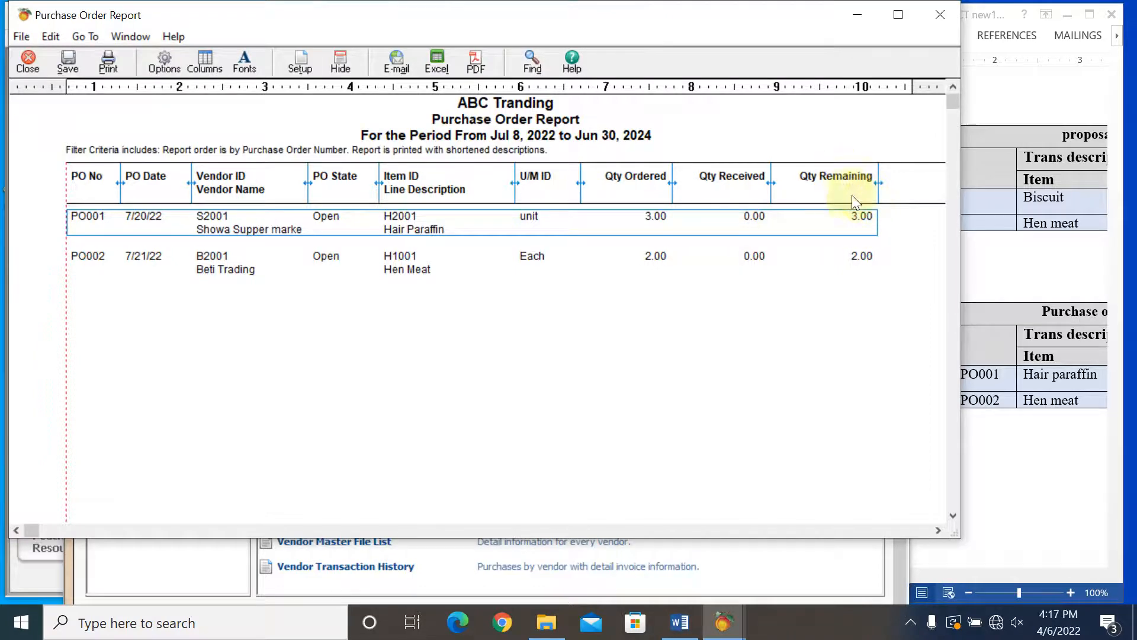
{"action": "left_click", "coordinate": [941, 12]}
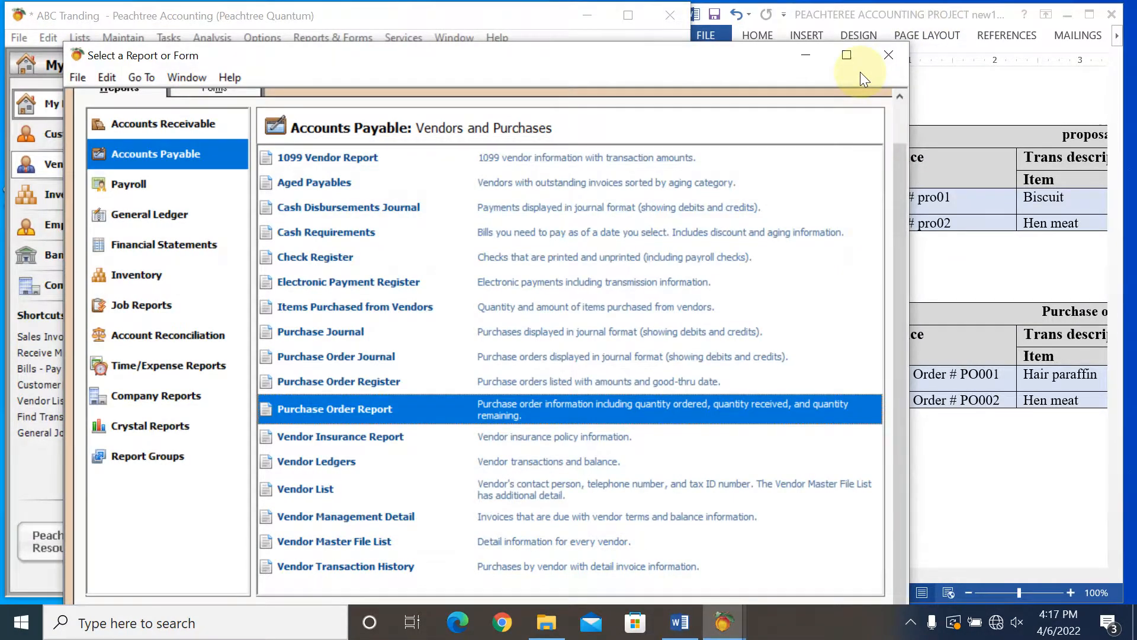
{"action": "left_click", "coordinate": [887, 55]}
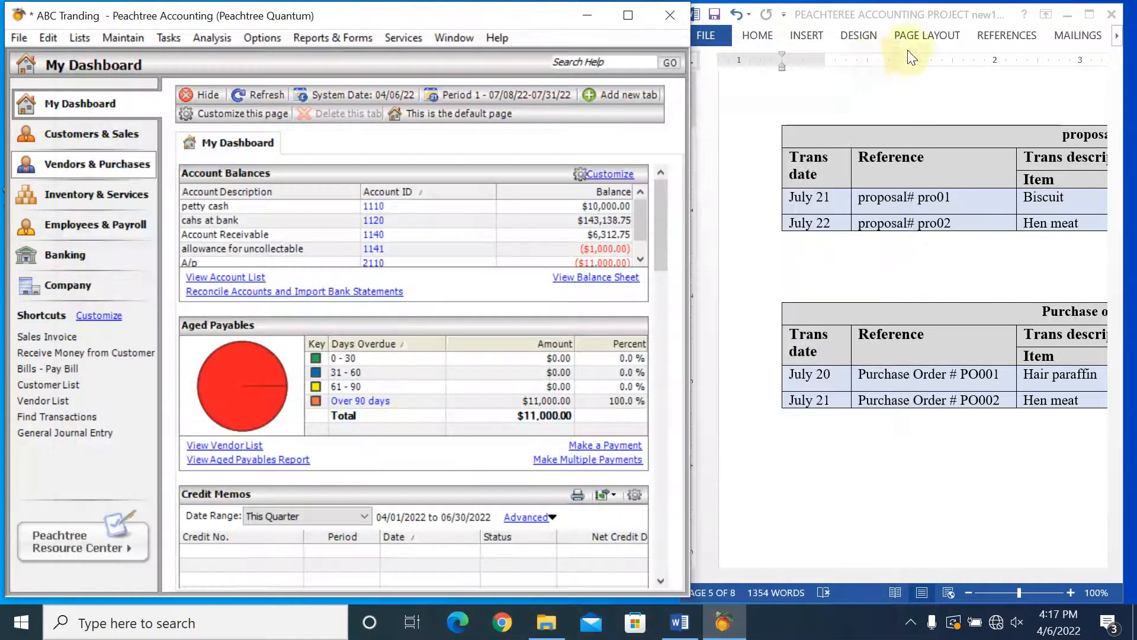
Step: Close the accounting project document in Word
{"action": "left_click", "coordinate": [927, 15]}
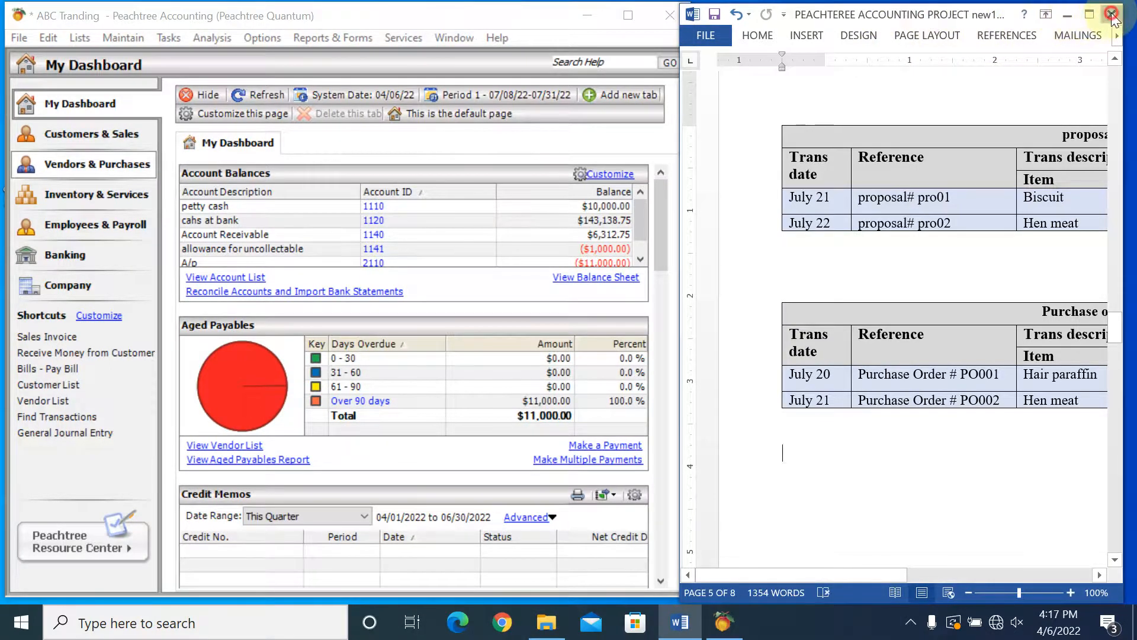
{"action": "left_click", "coordinate": [1111, 14]}
{"action": "left_click", "coordinate": [1111, 15]}
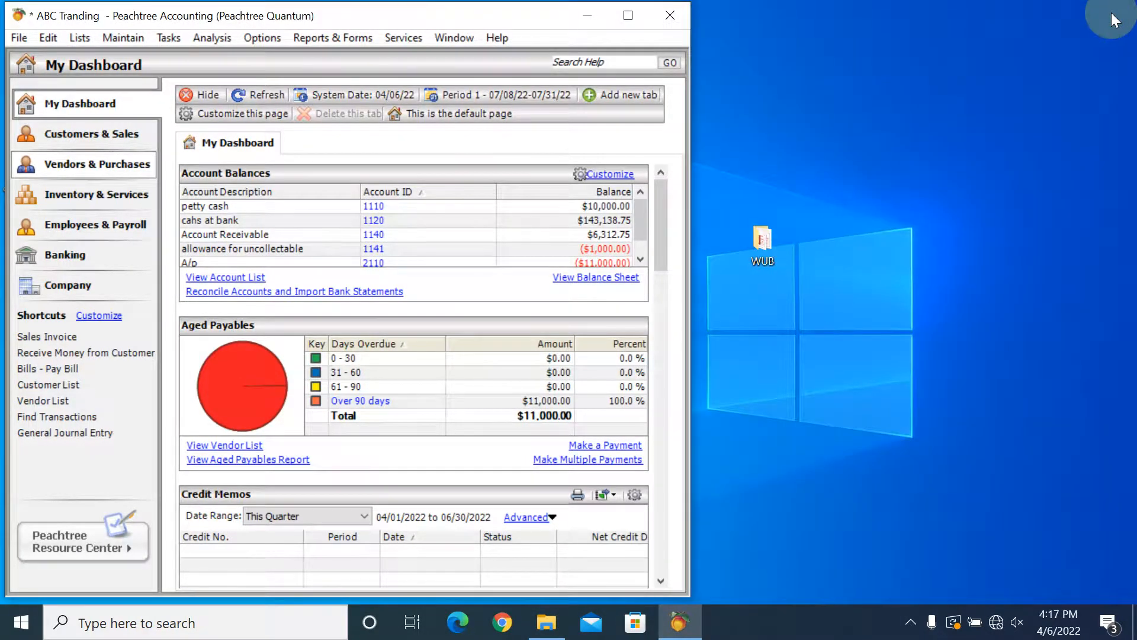